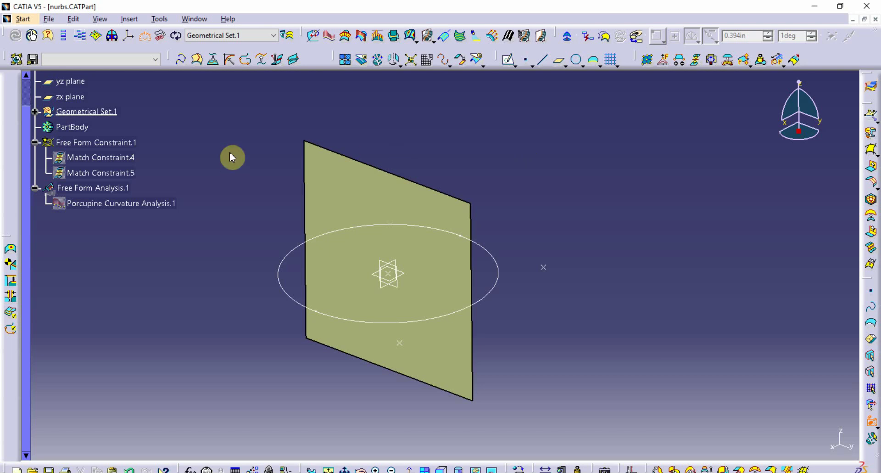
- Open the flat surface for control point editing to inspect its mesh, and close the dialog without moving any points
click(342, 220)
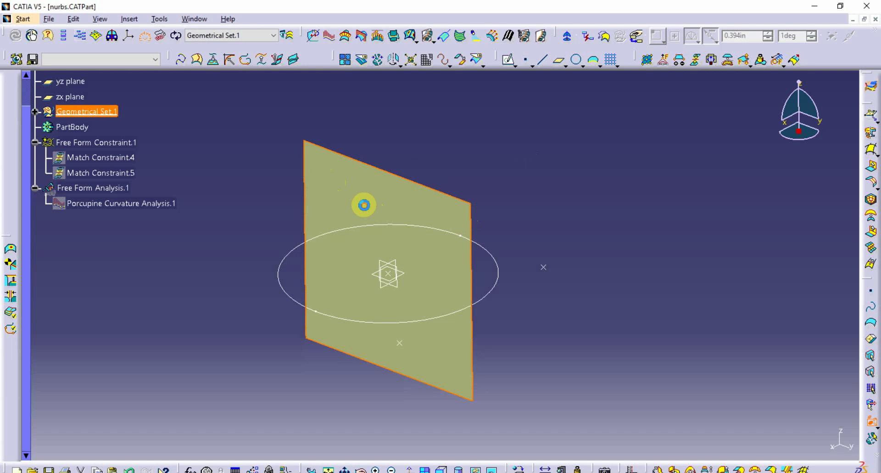
double_click(369, 209)
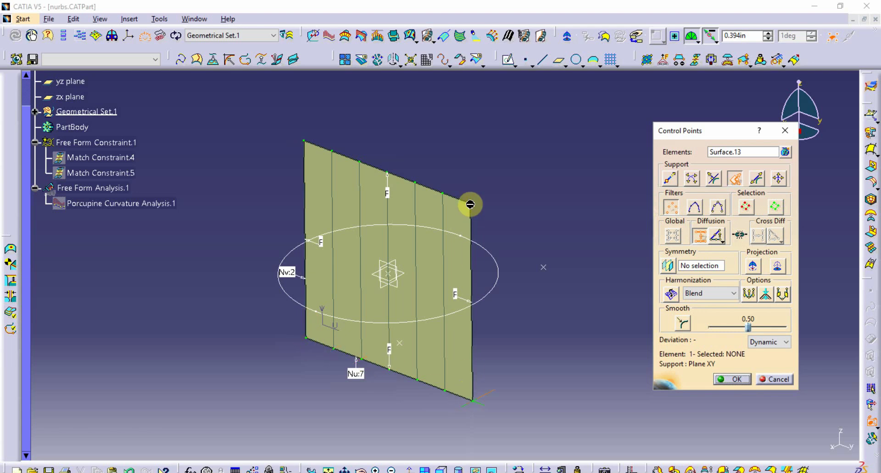
click(725, 378)
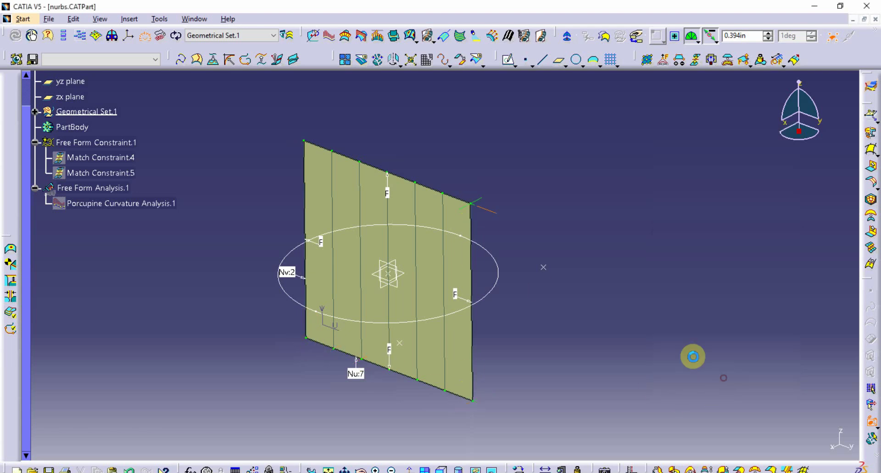
- Expand Geometrical Set.1, hide the flat Surface.13 and show Surface.11
click(49, 116)
click(36, 112)
click(205, 276)
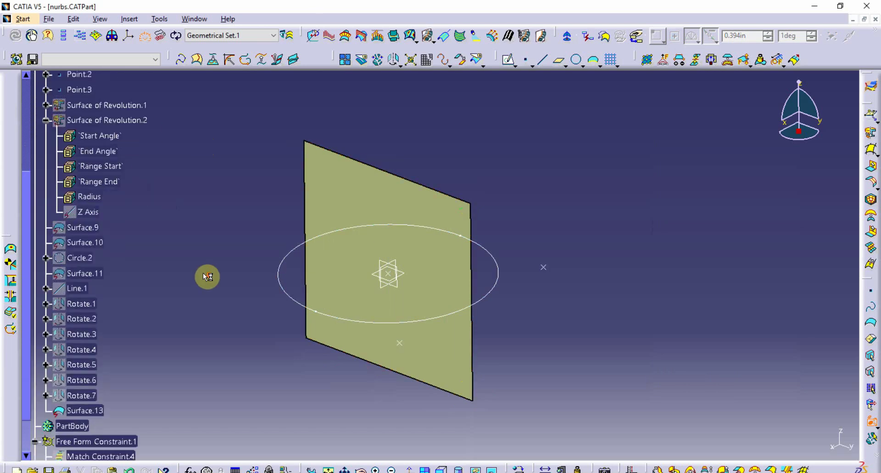
click(98, 372)
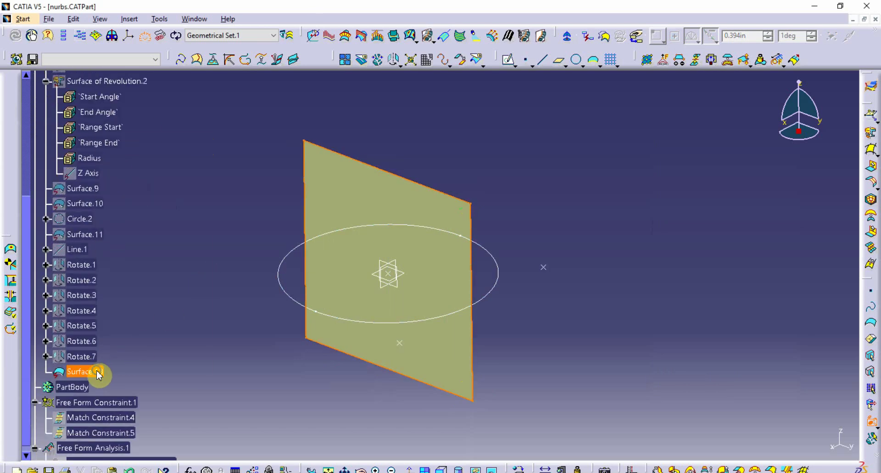
right_click(97, 372)
click(164, 171)
click(98, 233)
right_click(97, 233)
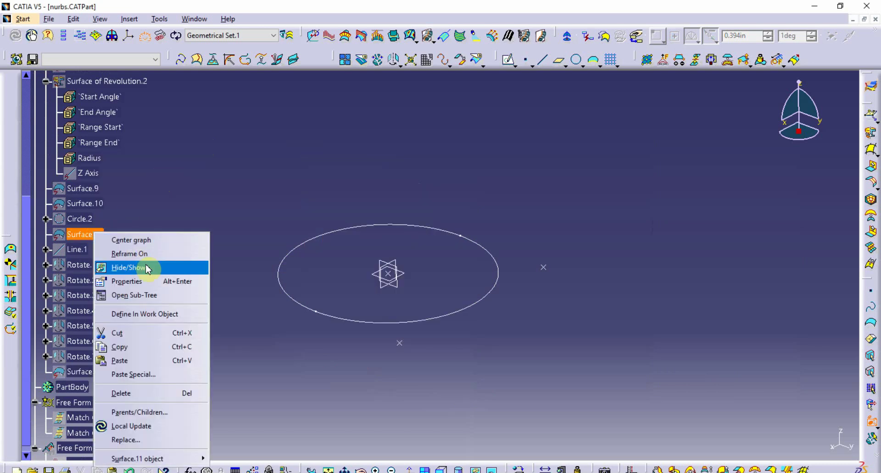
click(146, 266)
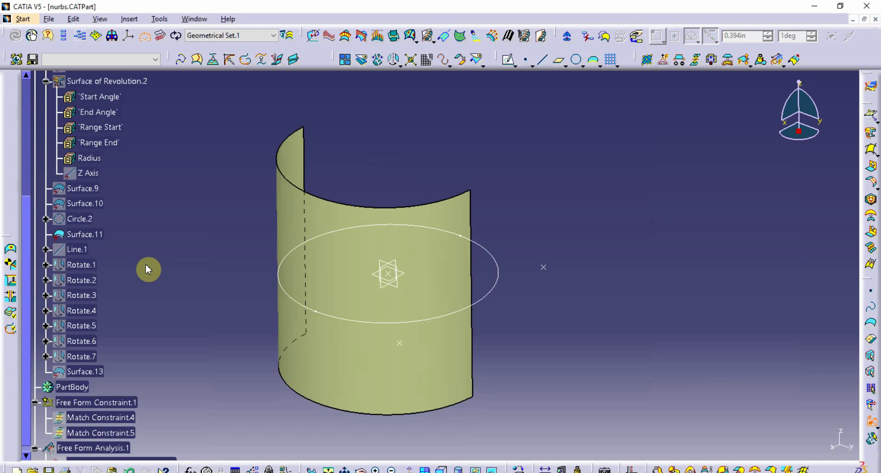
- Hide Surface.11 and show the flat Surface.13 again
click(101, 235)
right_click(100, 235)
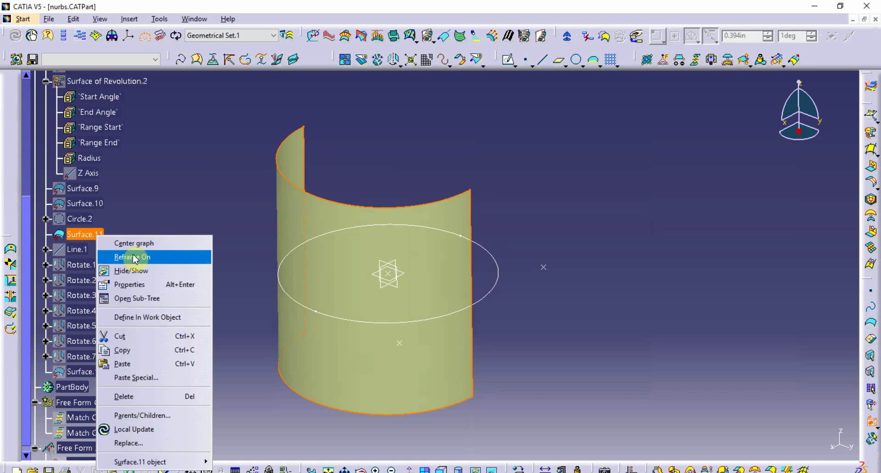
click(133, 270)
right_click(98, 371)
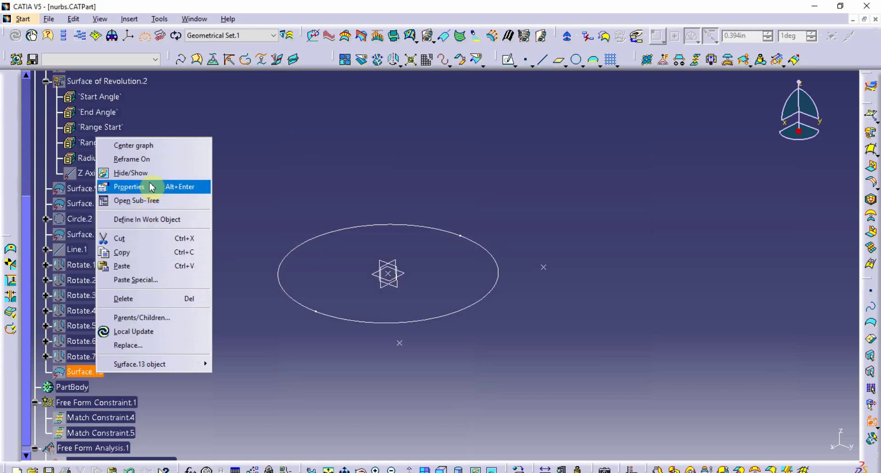
click(138, 173)
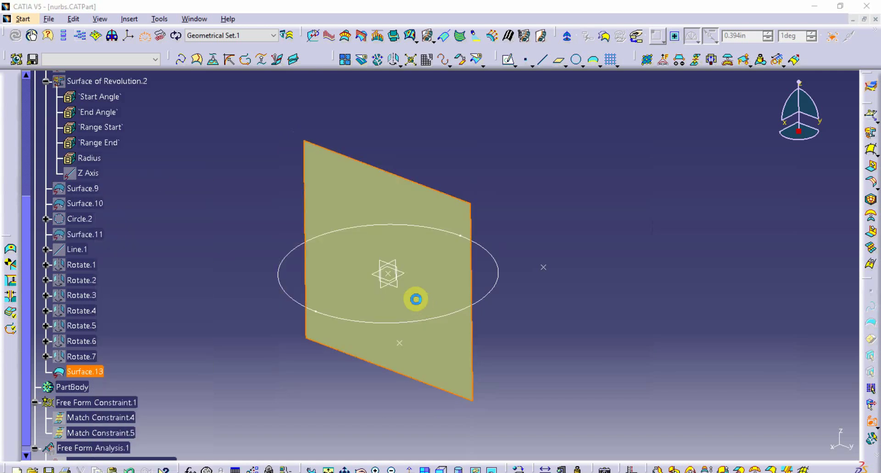
- Review the control point settings of Surface.13, close the dialog and examine the surface's corners
double_click(416, 298)
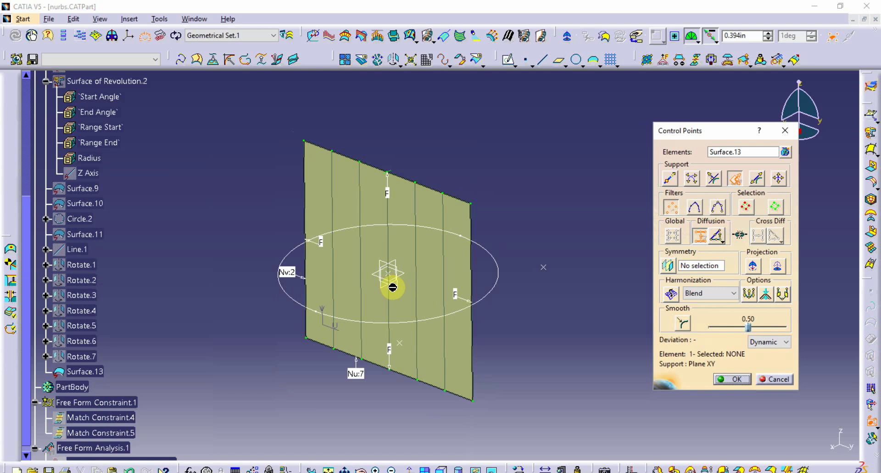
drag(710, 134, 667, 119)
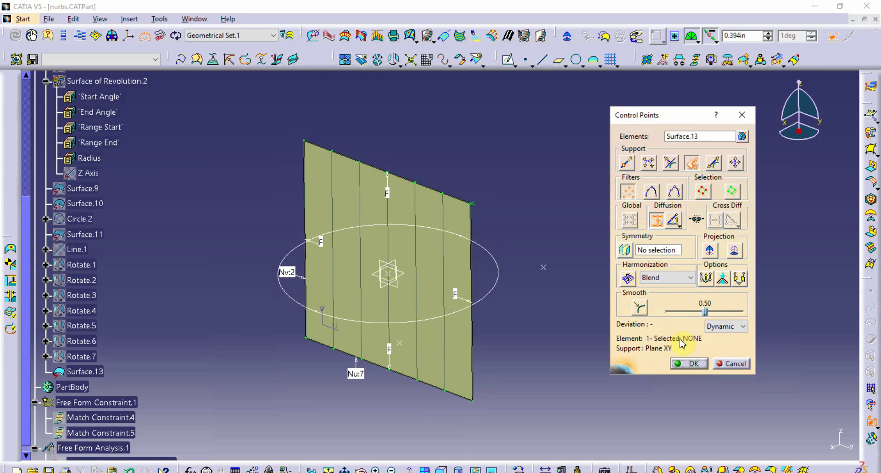
click(690, 363)
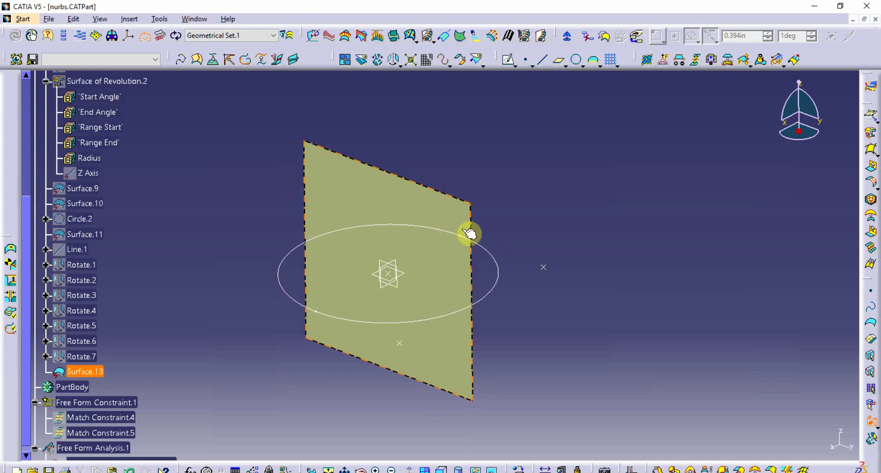
click(483, 400)
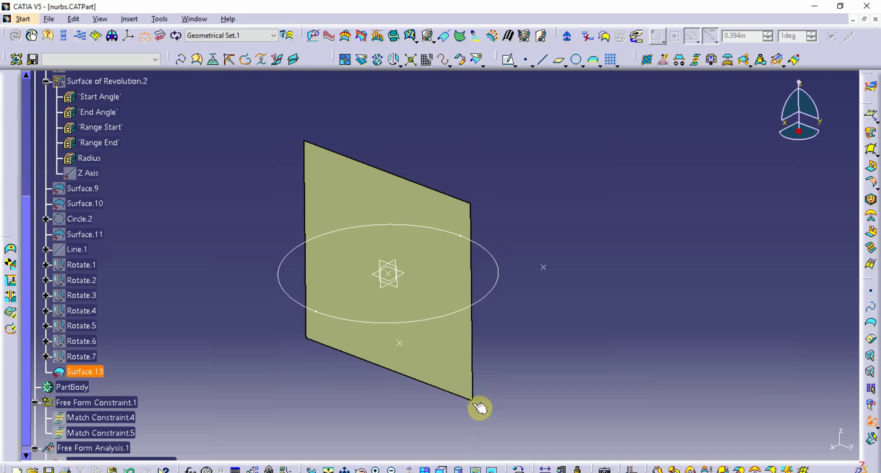
click(474, 211)
click(479, 209)
- Reopen Surface.13's control points with the compass plane as support and check the compass's privileged plane options
double_click(413, 214)
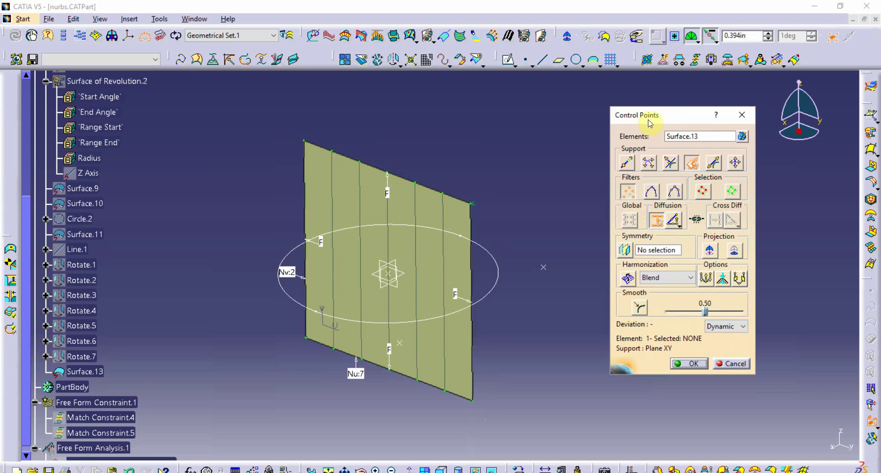
drag(650, 124, 666, 122)
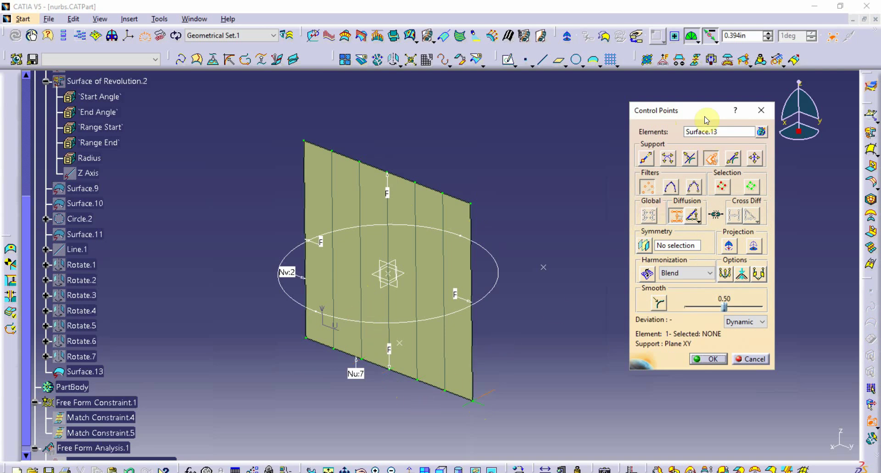
drag(703, 119, 685, 118)
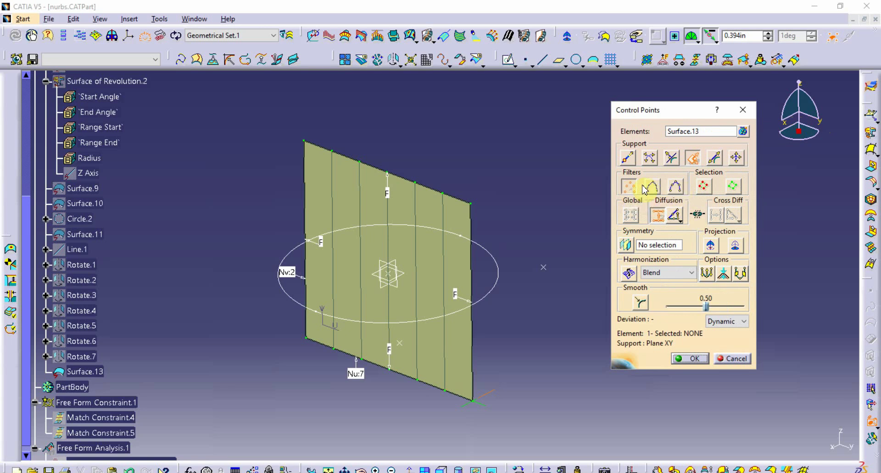
click(693, 158)
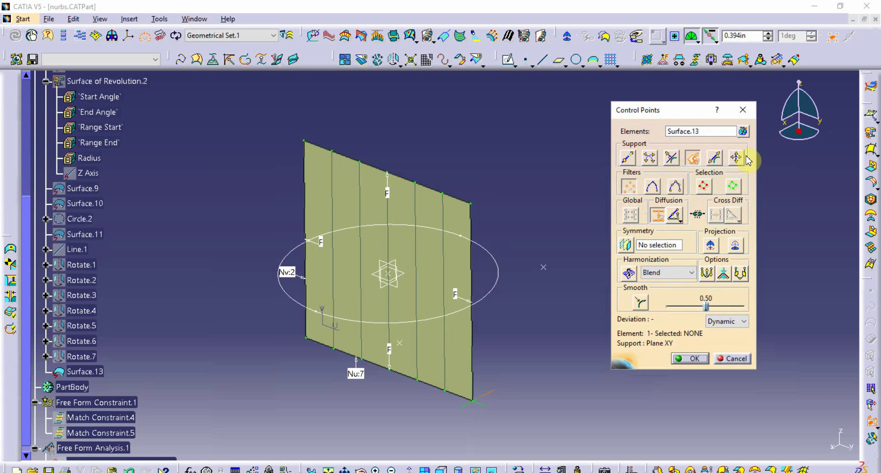
right_click(802, 142)
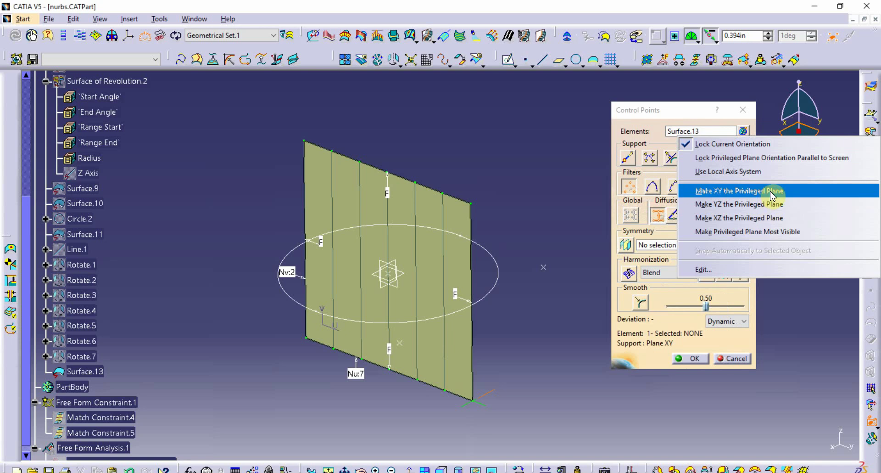
click(691, 117)
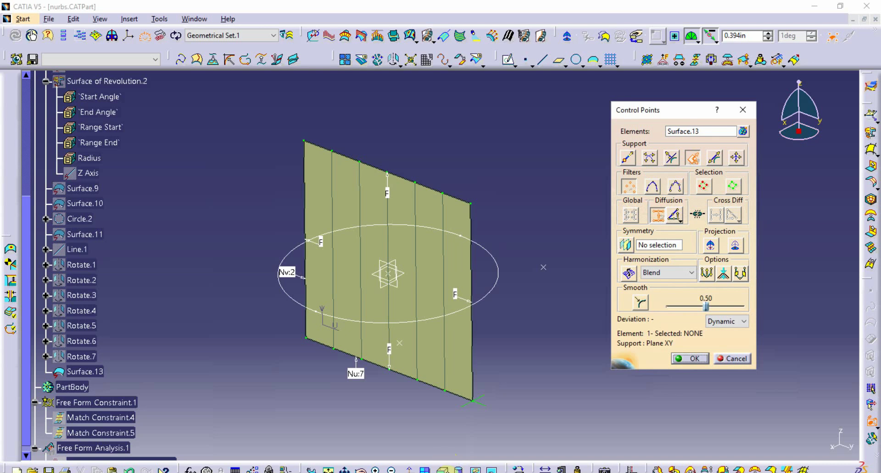
- Examine Surface.13's control points in the top view and cancel the control point editing
click(458, 468)
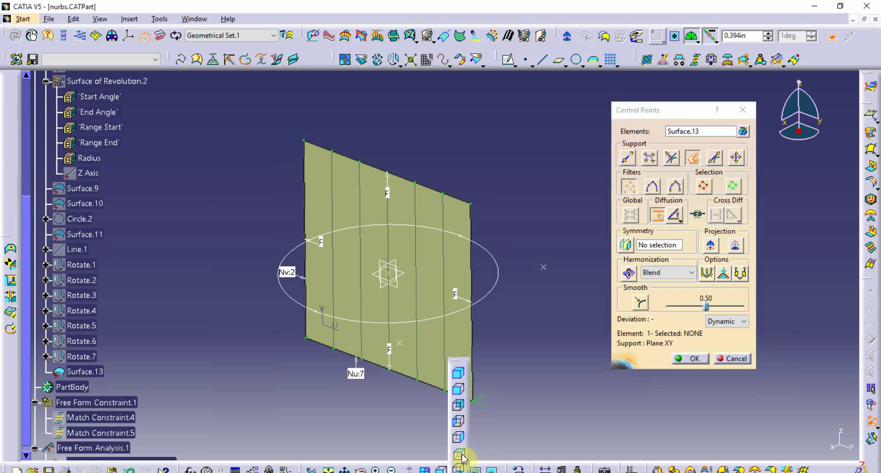
click(458, 372)
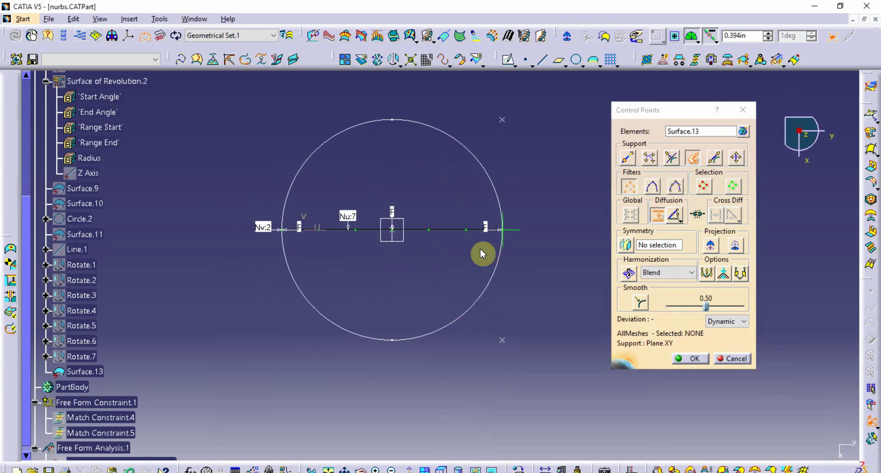
click(722, 360)
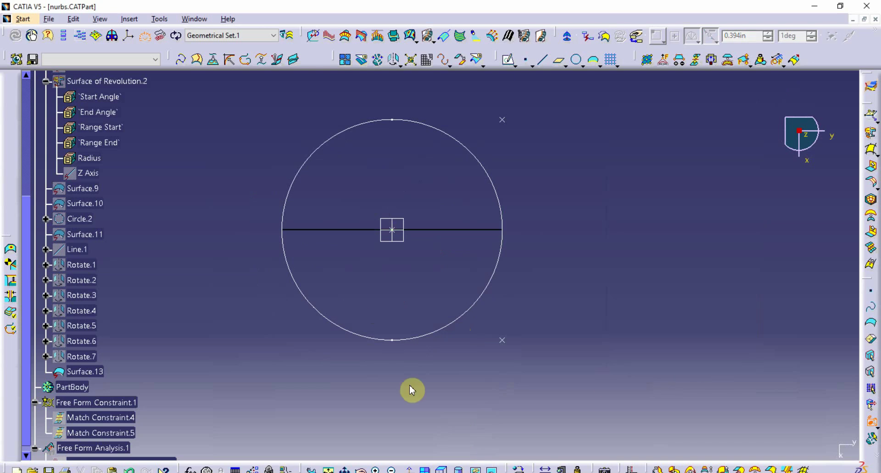
- Check the definition of the circle around the flat surface and close it without changes
middle_drag(409, 385, 430, 298)
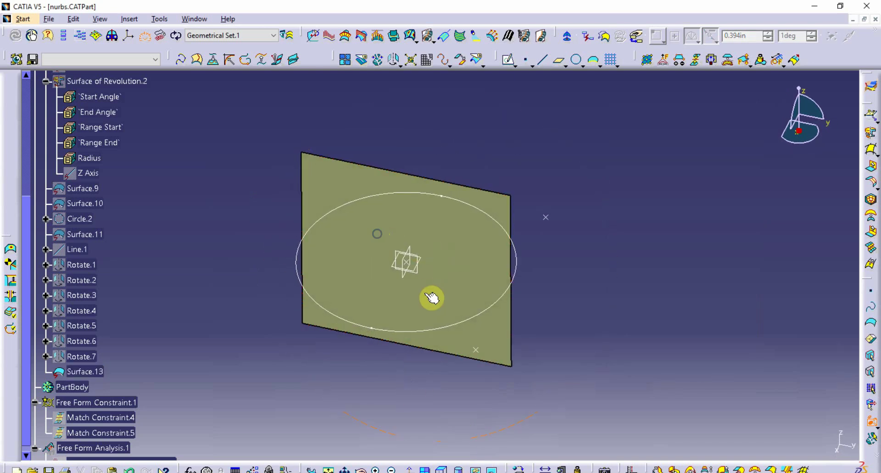
double_click(427, 329)
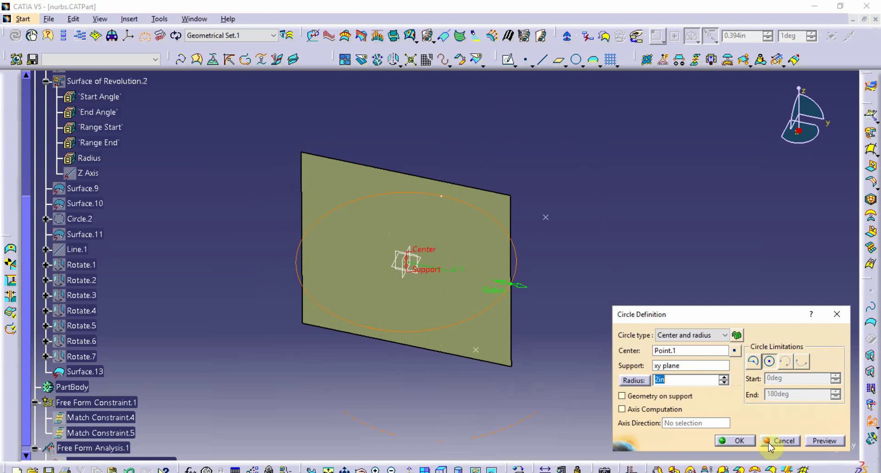
click(743, 443)
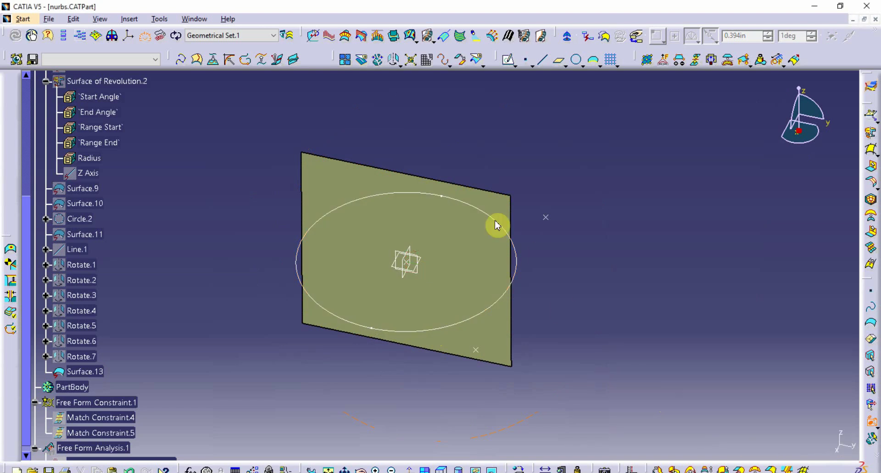
click(507, 306)
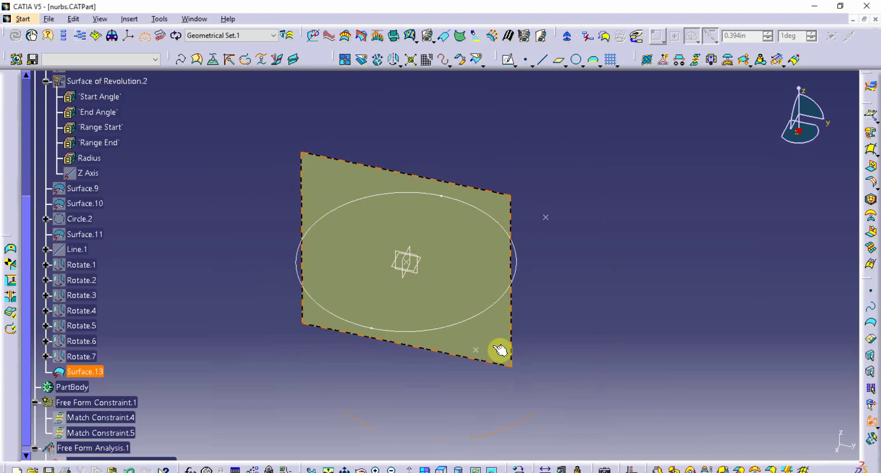
click(397, 336)
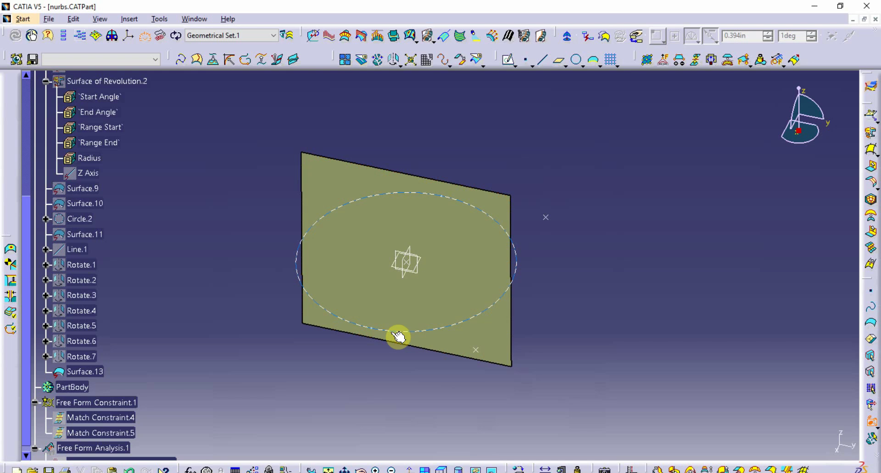
click(398, 336)
- Show the hidden Line.1 and the rotated lines Rotate.1 through Rotate.7
right_click(90, 250)
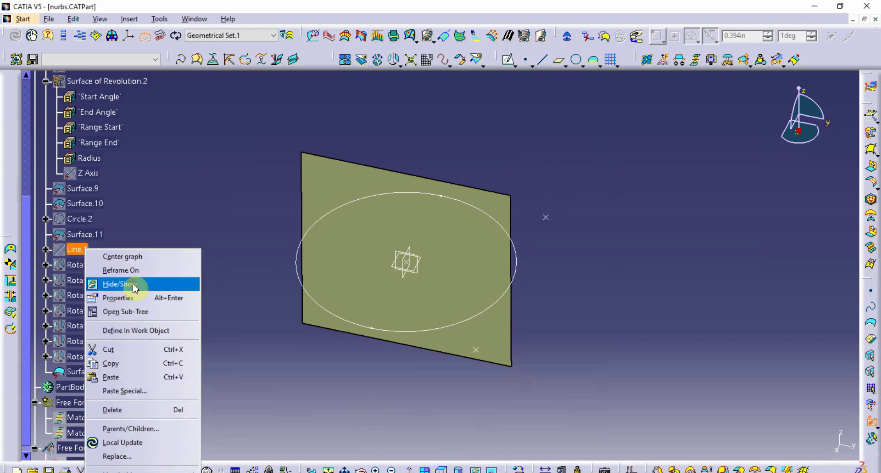
click(132, 283)
click(85, 265)
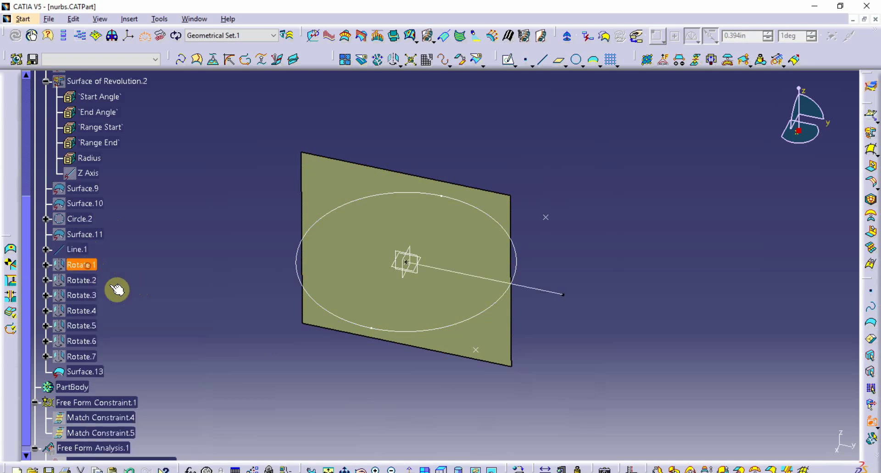
shift+click(91, 356)
right_click(91, 355)
click(174, 156)
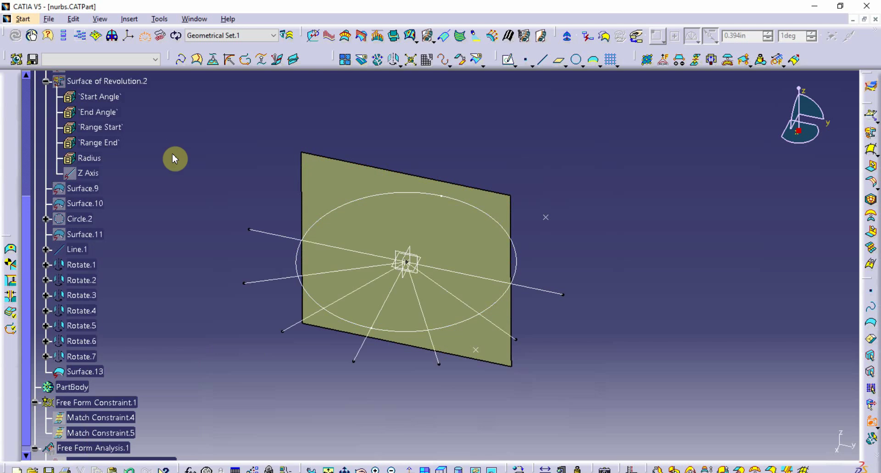
- Switch to the top view to see the circle and the radial guide lines in plan
click(337, 272)
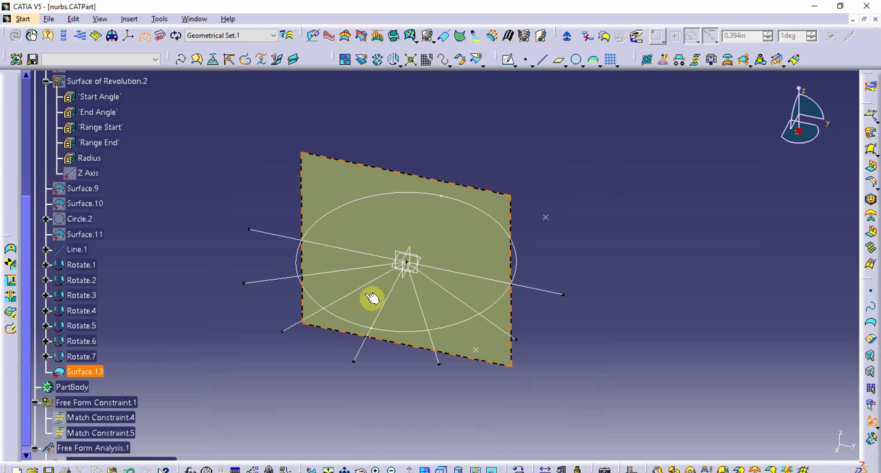
click(532, 396)
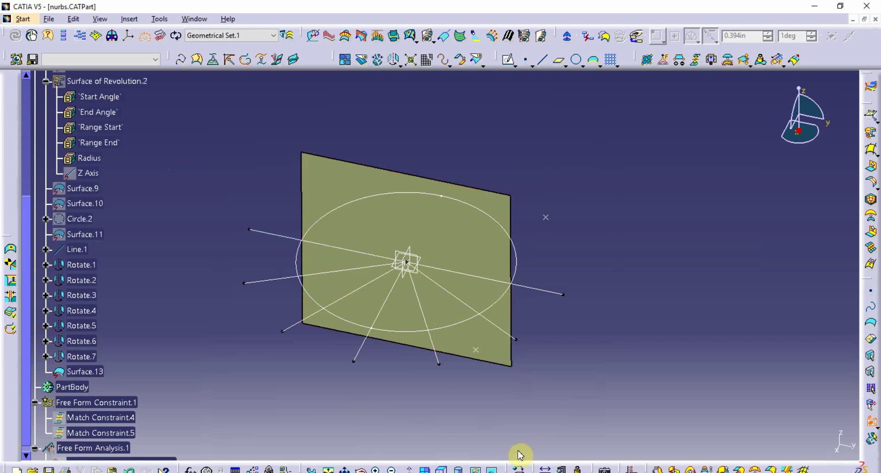
click(441, 470)
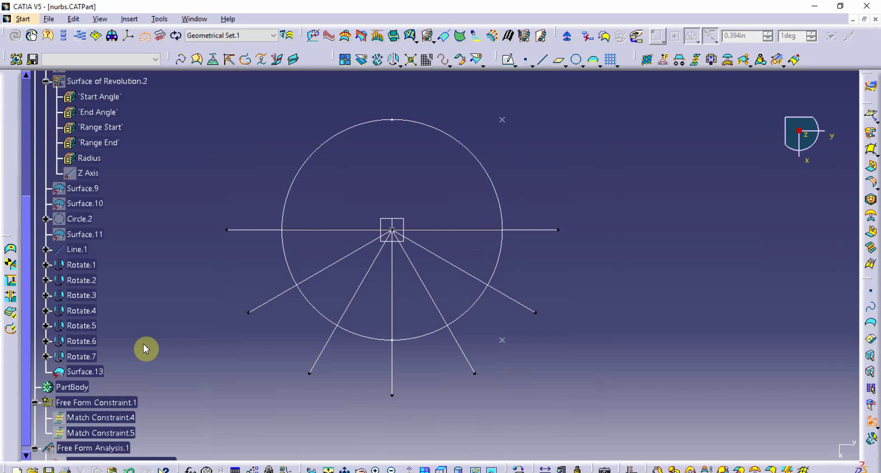
- Edit the control points of Surface.13 with the points-only filter and the compass plane as support
click(98, 369)
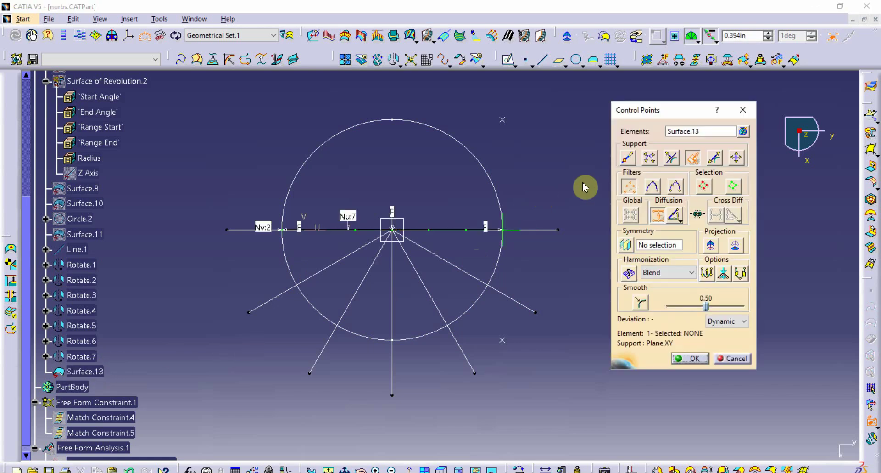
click(627, 186)
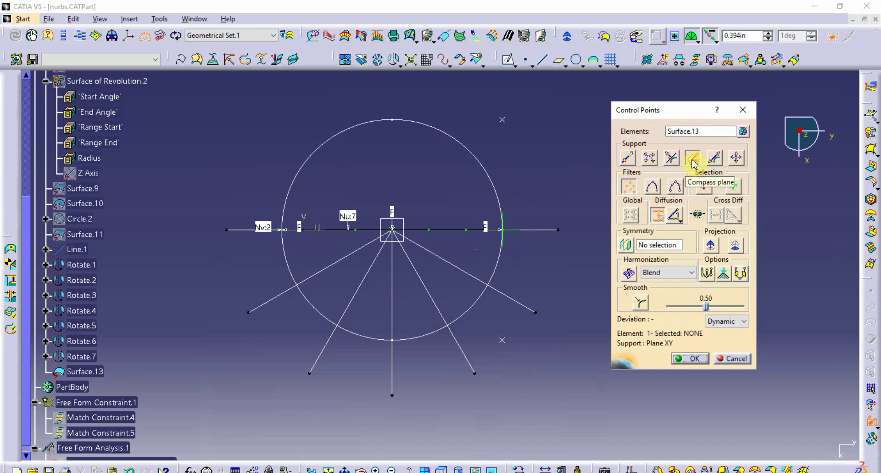
click(693, 159)
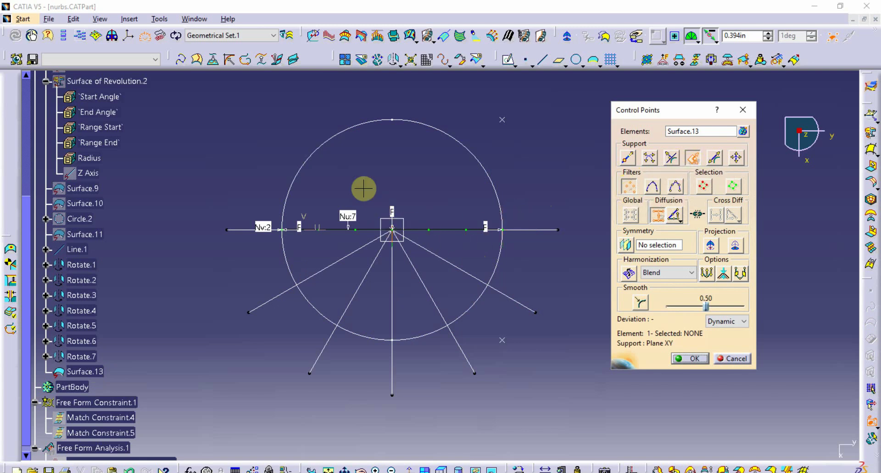
- Pull the middle control points down along the central radial line past its end, and lower the neighbouring inner pairs to near the circle's bottom
middle_drag(393, 195, 403, 183)
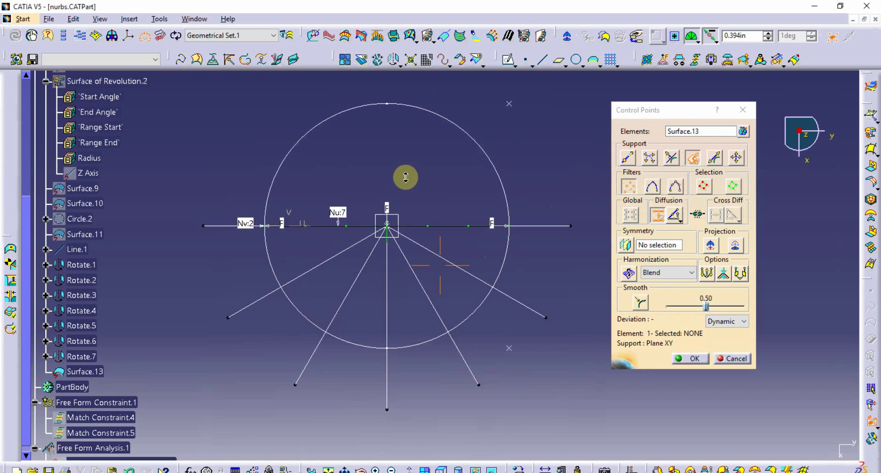
middle_drag(406, 177, 400, 182)
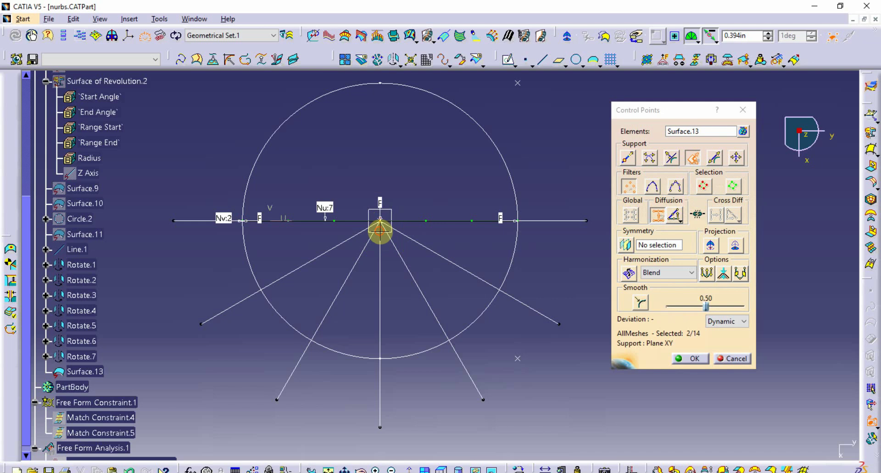
drag(381, 234, 381, 417)
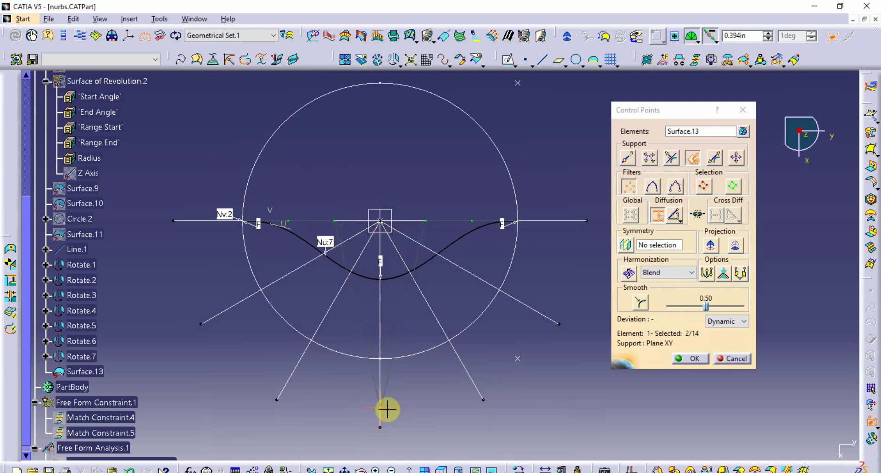
middle_drag(401, 403, 396, 375)
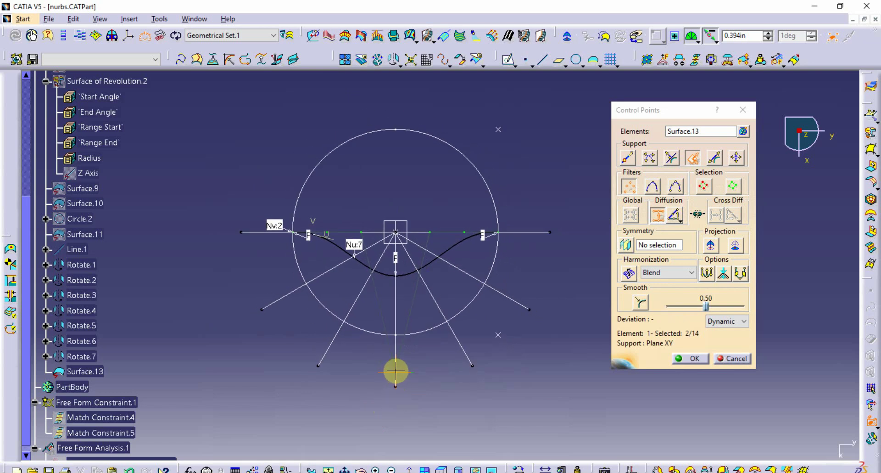
drag(395, 376, 393, 450)
drag(354, 198, 426, 329)
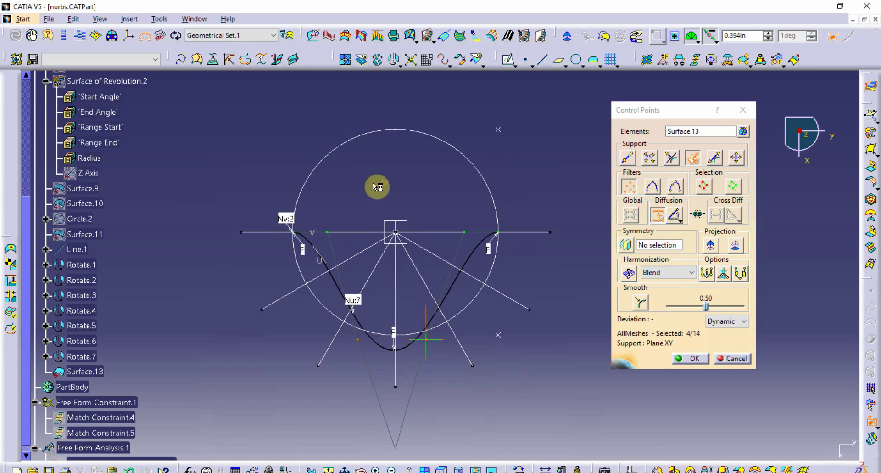
click(326, 232)
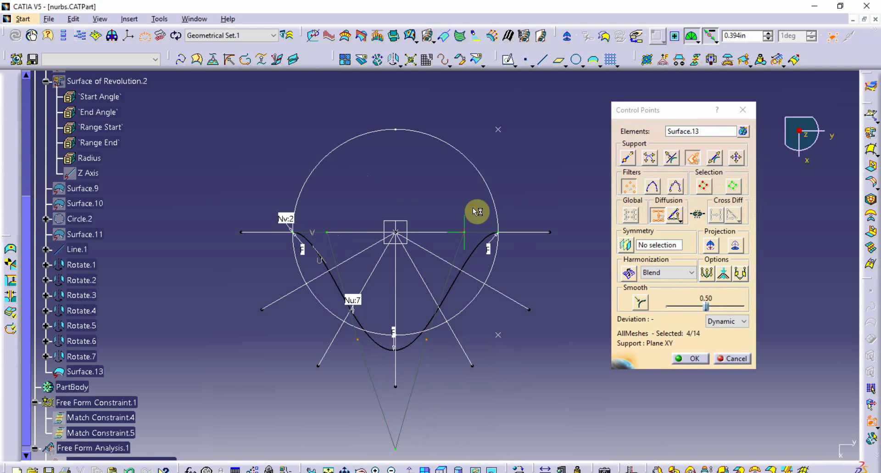
drag(479, 207, 417, 237)
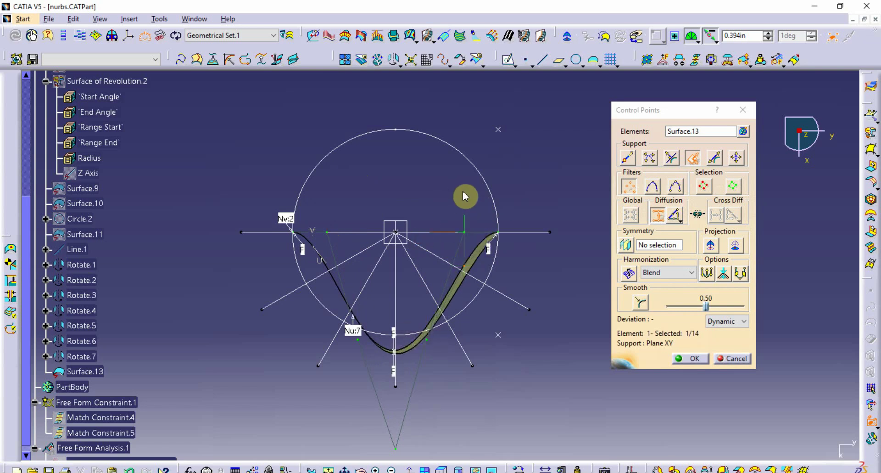
key(ctrl+z)
- Select the second control point pair from each end and move both pairs down together, inside the circle
click(434, 180)
drag(318, 195, 513, 306)
ctrl+middle_drag(513, 303, 478, 275)
click(511, 212)
click(183, 198)
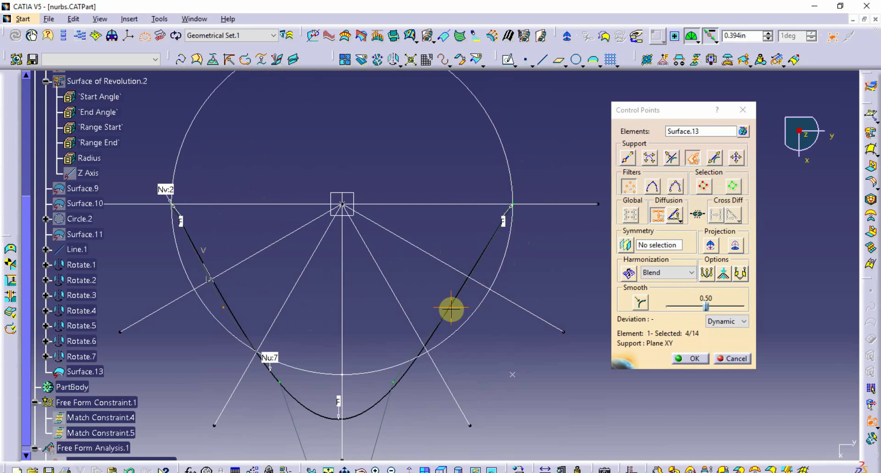
- Move the right outer control point pair outward to sit straight below the surface's right end on the circle
click(488, 333)
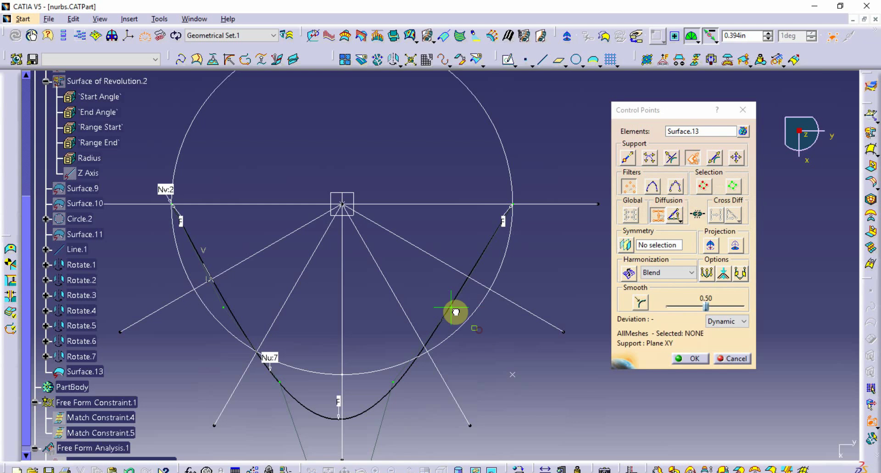
drag(451, 307, 514, 326)
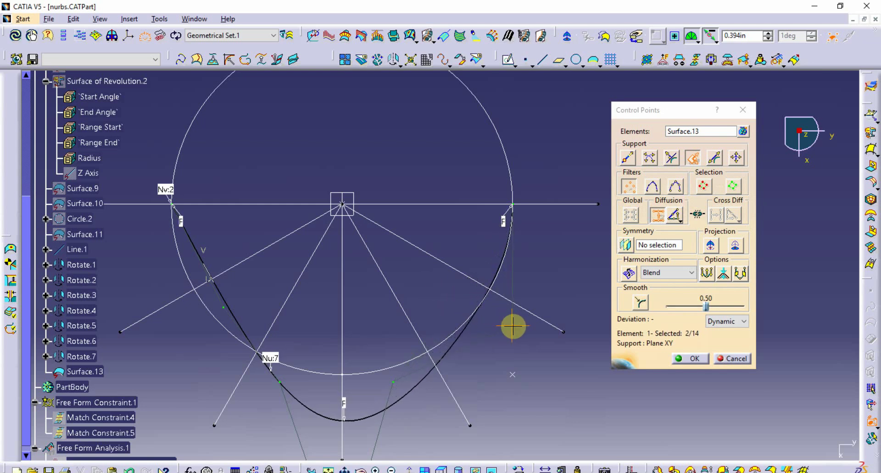
middle_drag(546, 280, 536, 242)
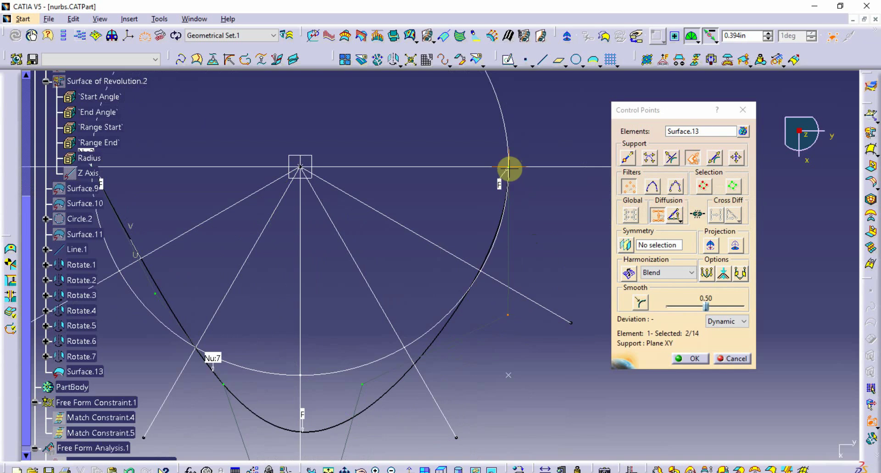
middle_drag(449, 198, 413, 229)
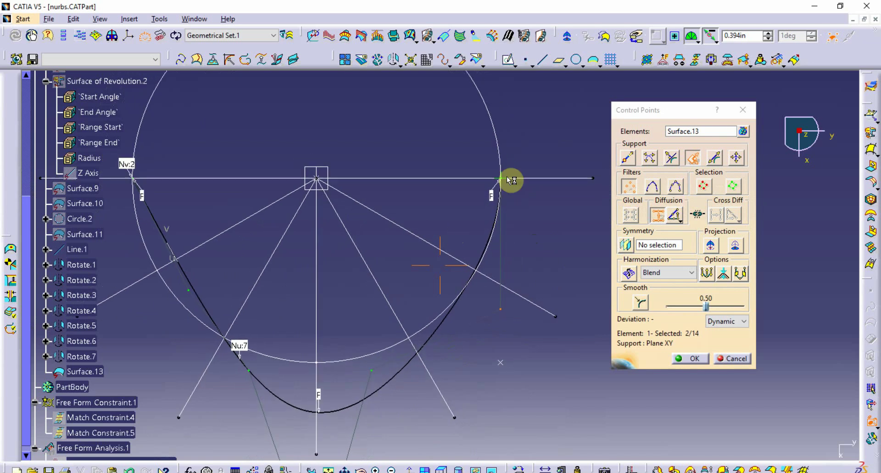
- Move the left outer control point pair outward to sit straight below the surface's left end on the circle
middle_drag(507, 163, 489, 211)
scroll(489, 211, down, 1)
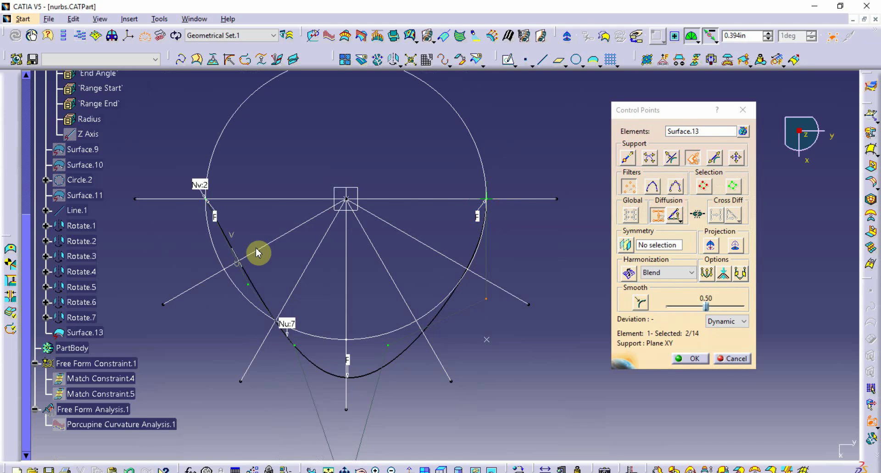
ctrl+middle_drag(276, 282, 265, 267)
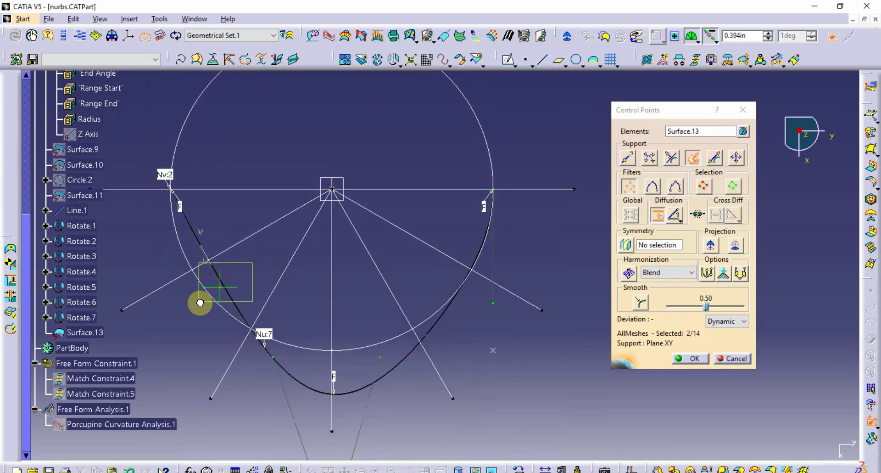
drag(202, 287, 163, 292)
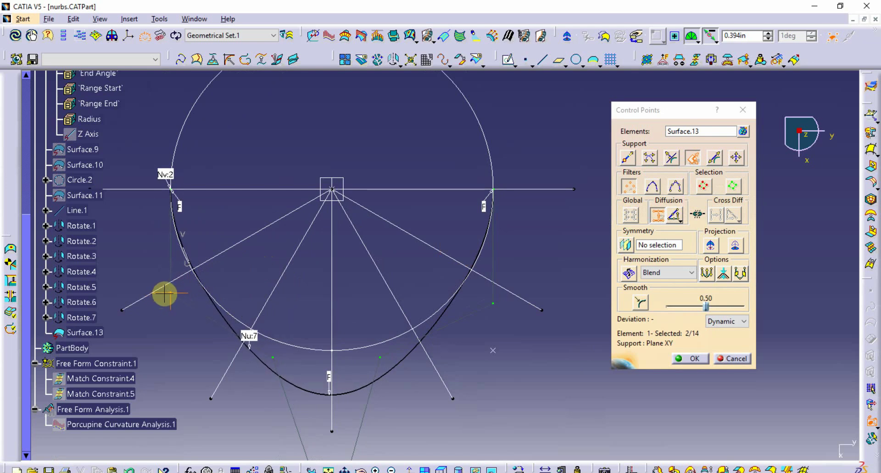
- Select the inner control point pairs on both sides of the central line and raise them inside the circle
middle_drag(368, 321, 371, 345)
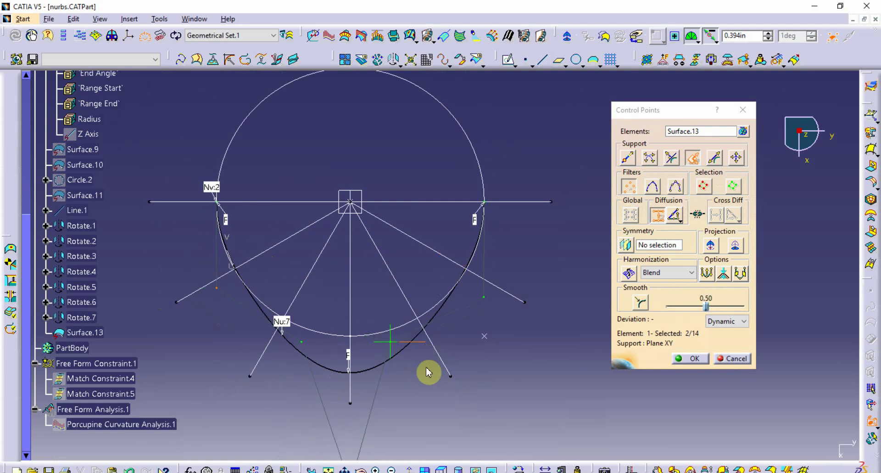
drag(426, 369, 280, 328)
drag(388, 339, 384, 315)
middle_drag(397, 364, 400, 388)
click(424, 423)
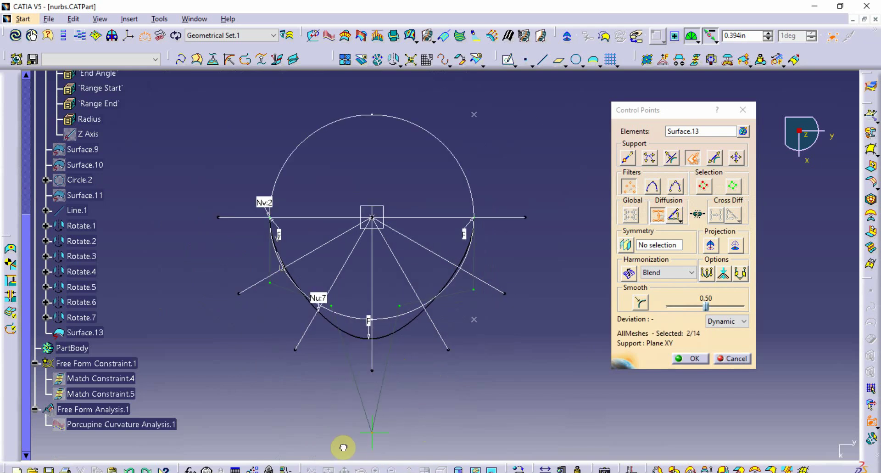
- Raise the middle control point pair to about the end of the central radial line, and lower the inner pairs below the circle
click(369, 426)
drag(371, 422, 398, 364)
ctrl+middle_drag(400, 361, 407, 334)
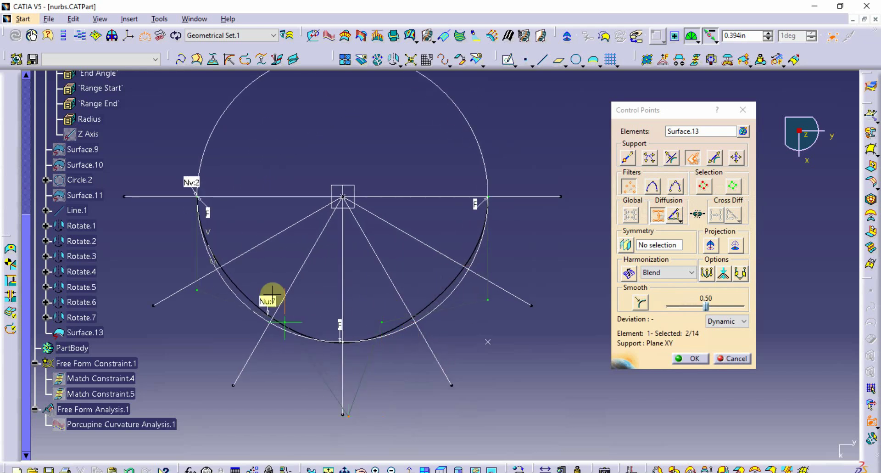
drag(266, 275, 382, 362)
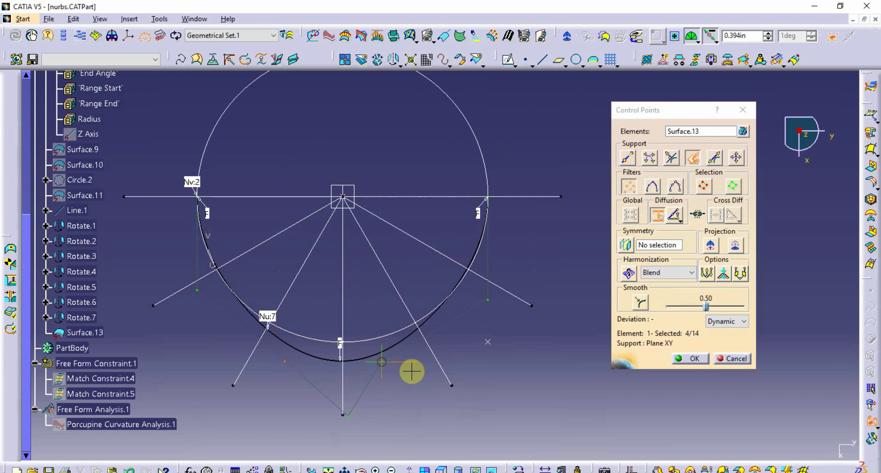
ctrl+middle_drag(415, 374, 413, 331)
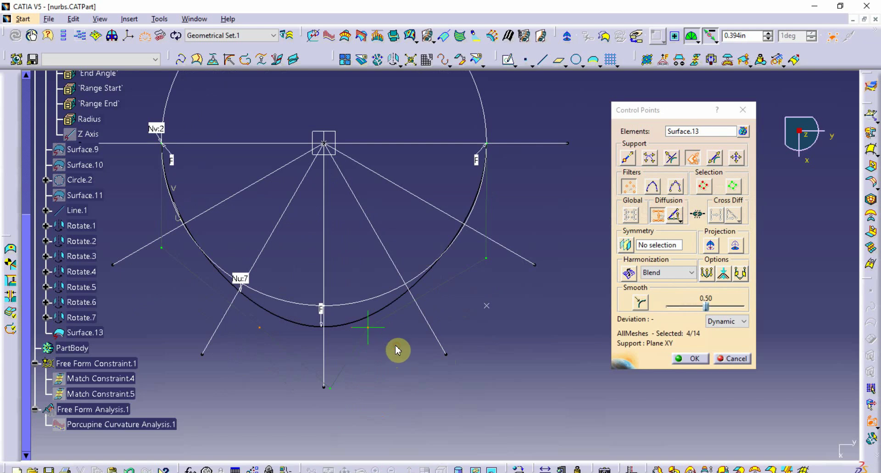
- Move the inner and outer control point pairs on both sides onto their nearest radial guide lines
click(395, 350)
click(369, 327)
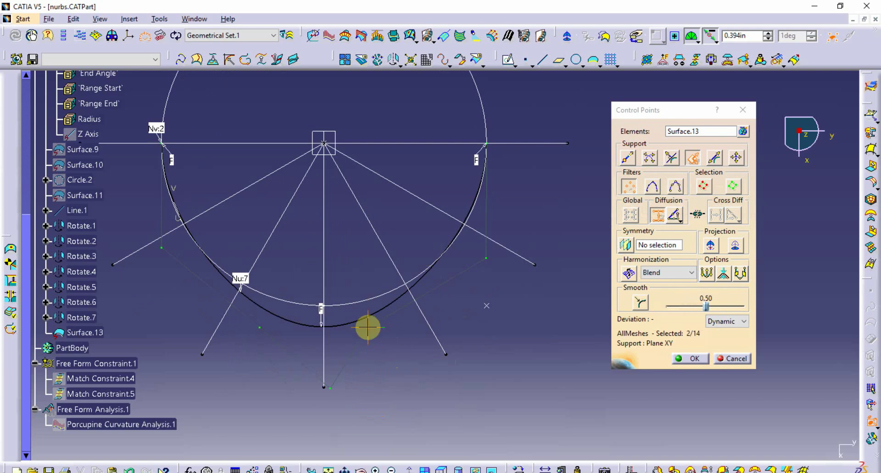
drag(369, 327, 390, 256)
drag(519, 299, 489, 239)
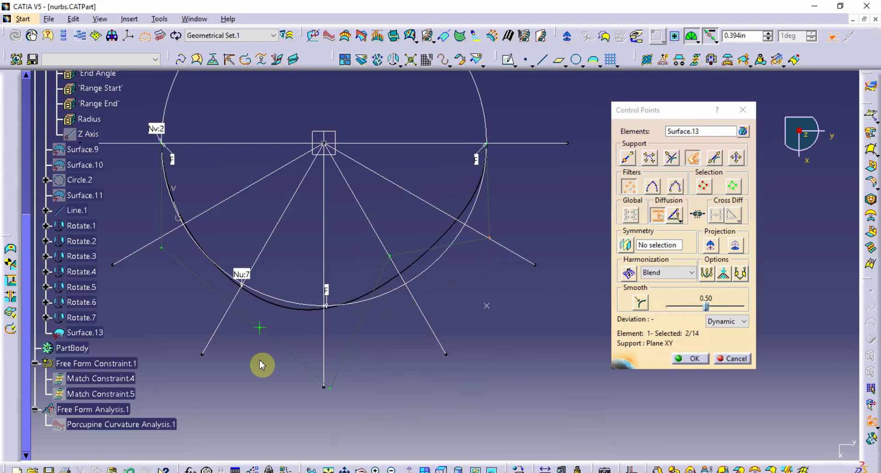
drag(236, 356, 261, 255)
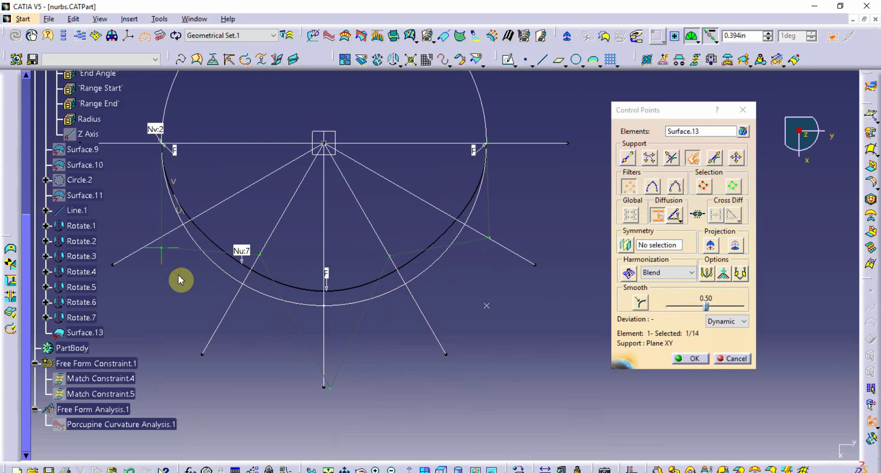
drag(178, 275, 156, 241)
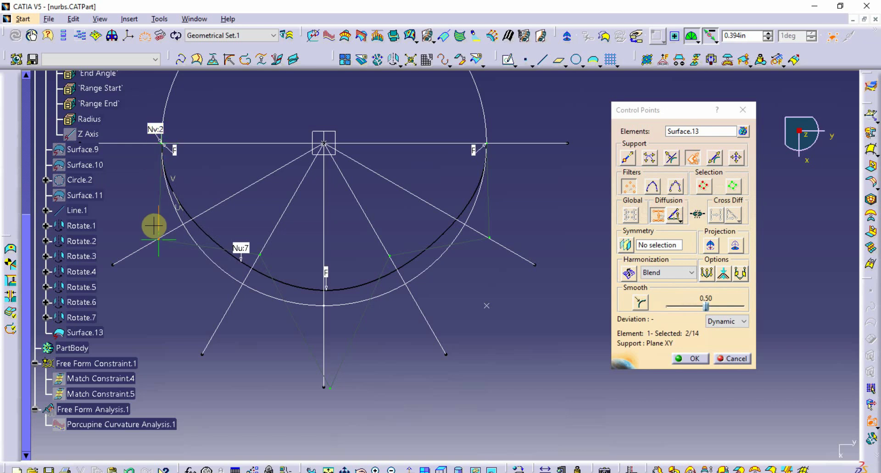
- Lower the middle control point pair beyond the end of the central radial line
drag(361, 410, 288, 351)
click(329, 387)
drag(329, 394, 322, 421)
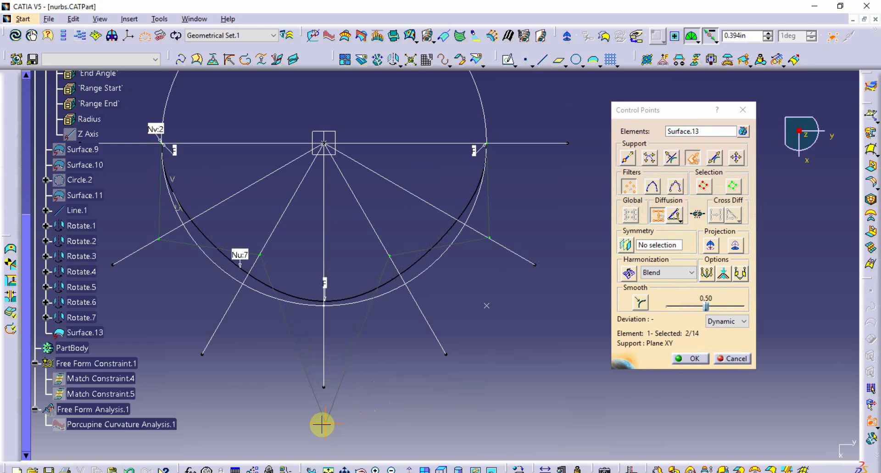
- Slide the left and right inner control point pairs outward along their radial lines to where these cross the circle
click(260, 252)
drag(257, 253, 247, 278)
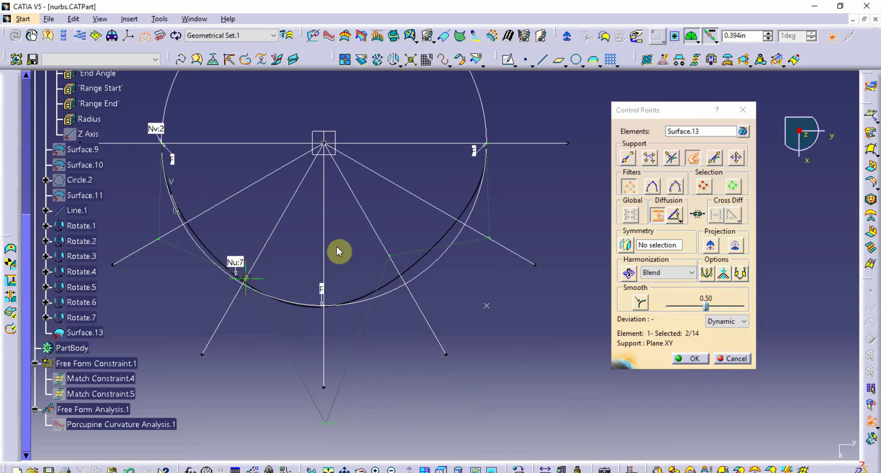
drag(359, 237, 407, 274)
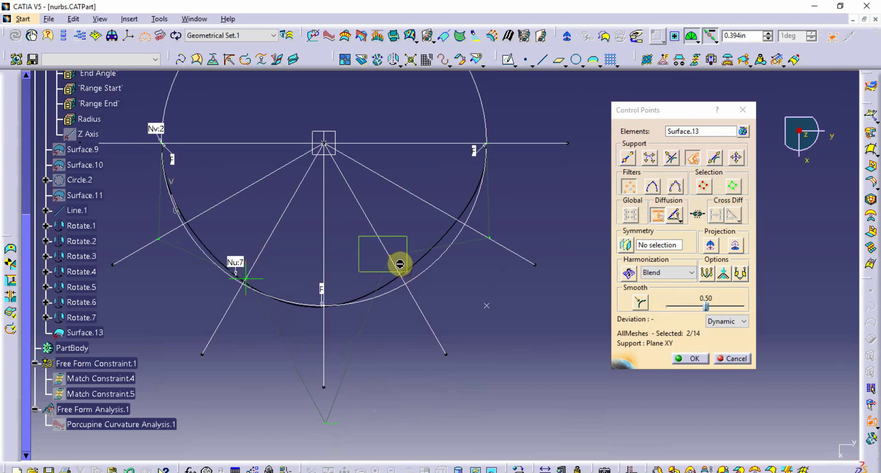
drag(389, 256, 406, 283)
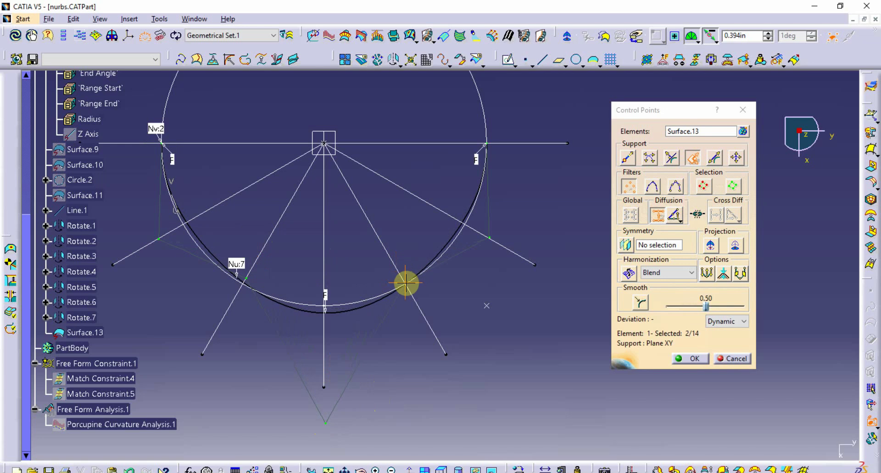
- Raise the middle control point pair until the surface's lowest point meets the circle, and keep that pair selected
click(354, 441)
click(327, 422)
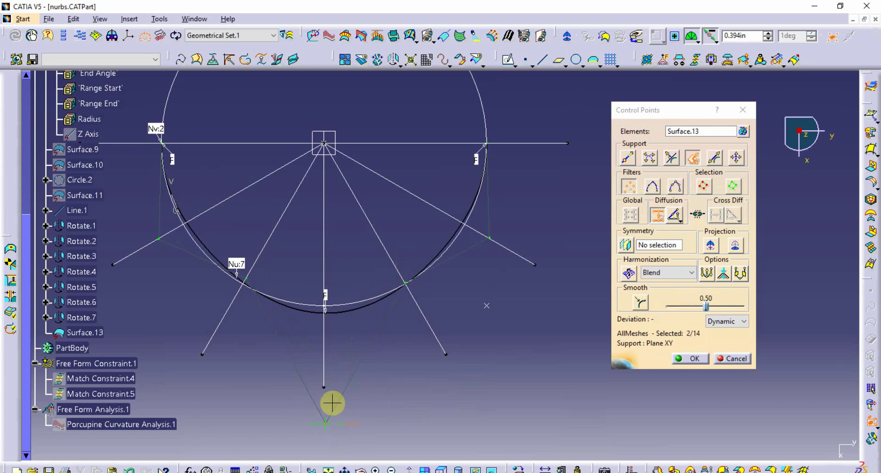
drag(329, 422, 322, 404)
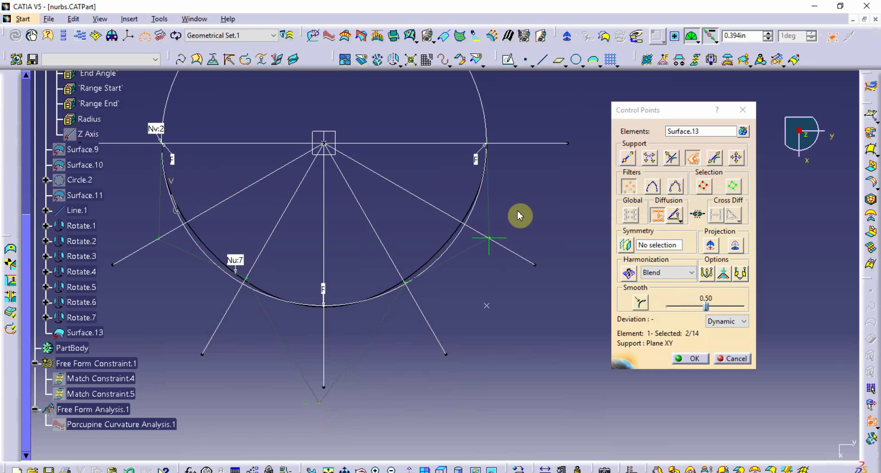
mouse_move(503, 211)
middle_down()
mouse_move(496, 212)
mouse_move(512, 213)
middle_up()
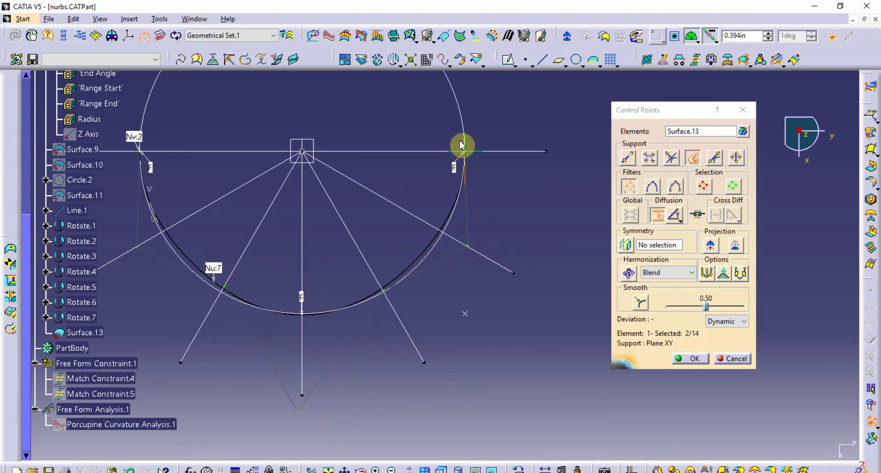
mouse_move(351, 401)
middle_down()
mouse_move(290, 257)
mouse_move(250, 250)
mouse_move(295, 306)
middle_up()
click(443, 470)
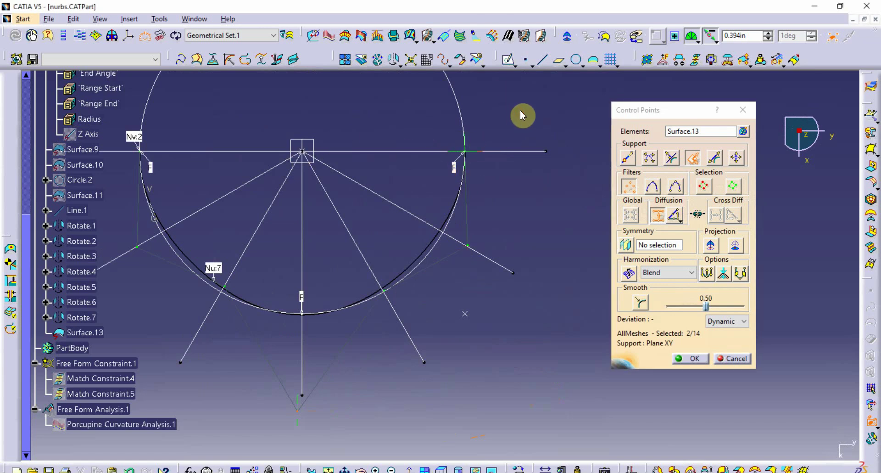
- Set the Y position of the control point pair on the right-hand outer radial guide line to 2 in
drag(488, 130, 464, 250)
right_click(464, 248)
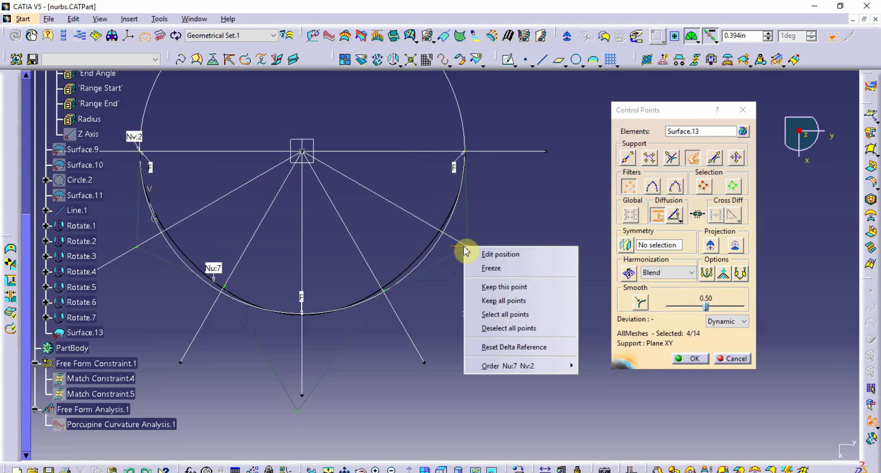
click(479, 253)
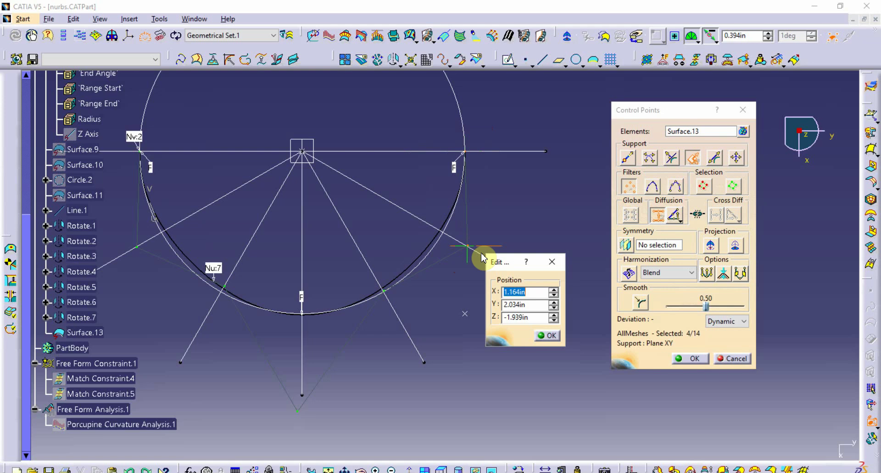
key(Tab)
text(2)
click(482, 256)
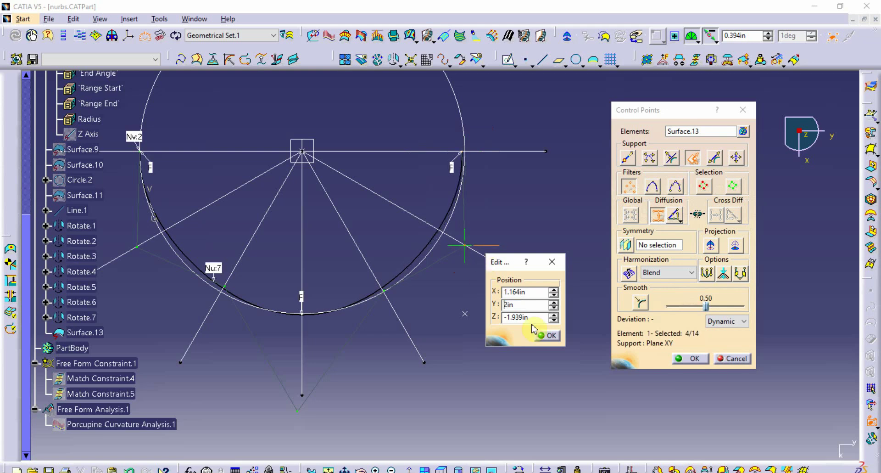
click(548, 335)
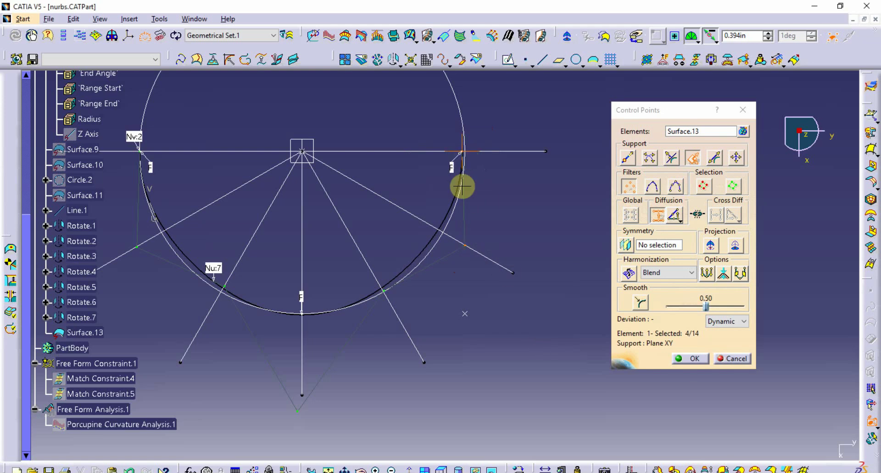
- Set the Y position of the end control point pair on the right side of the horizontal line to 2 in
ctrl+middle_drag(488, 198, 503, 191)
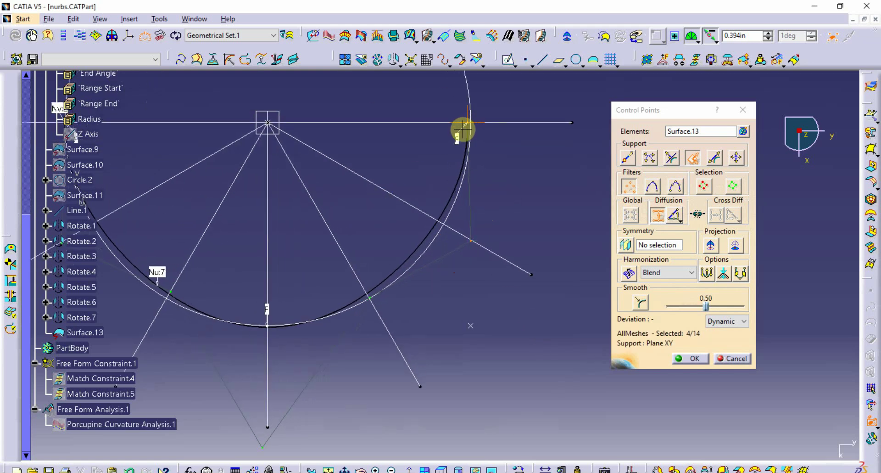
middle_drag(460, 133, 481, 163)
drag(415, 145, 469, 195)
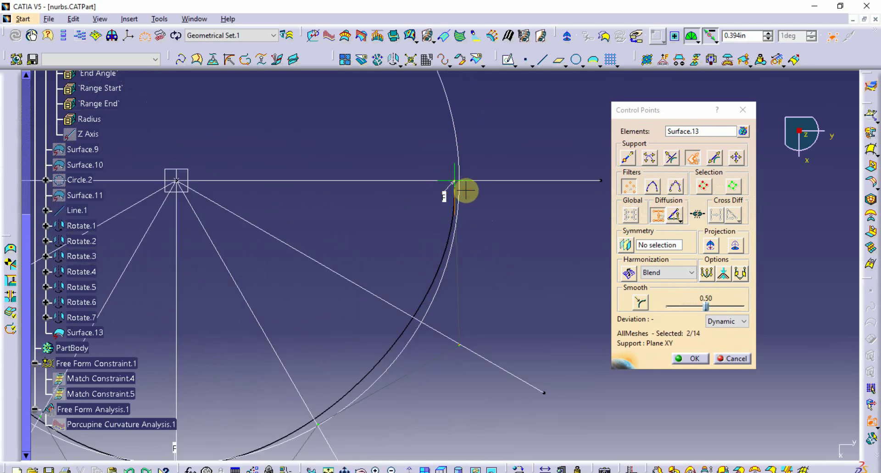
right_click(465, 190)
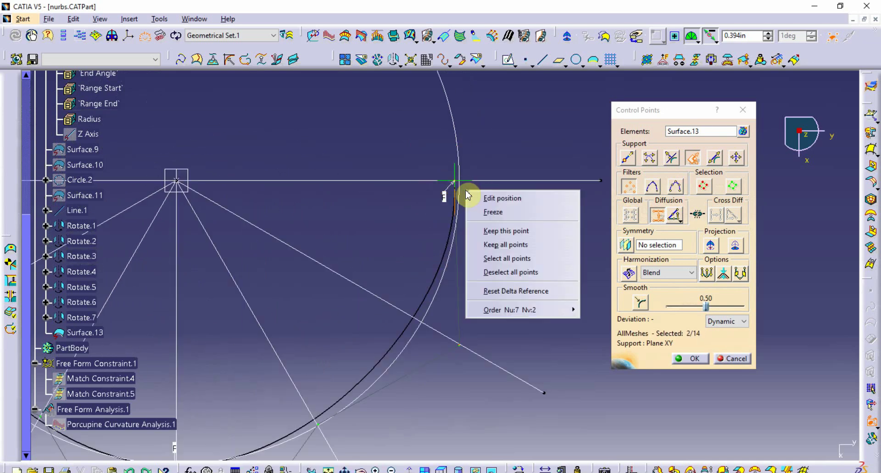
click(479, 197)
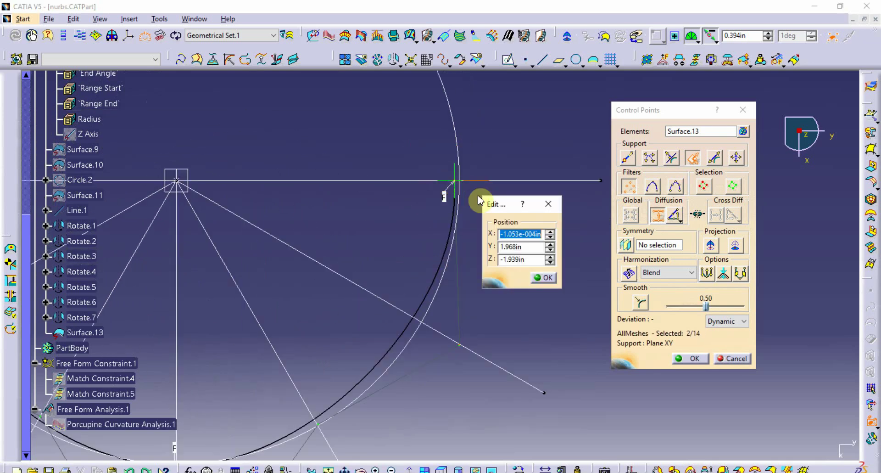
key(Tab)
text(2)
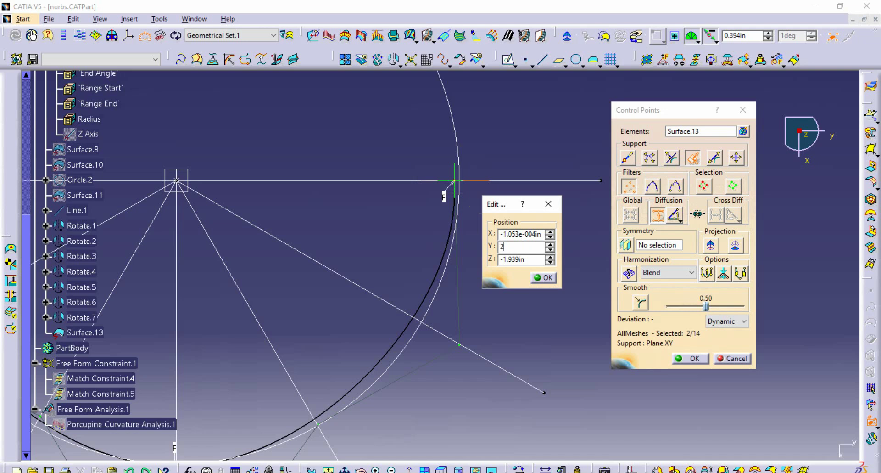
key(Tab)
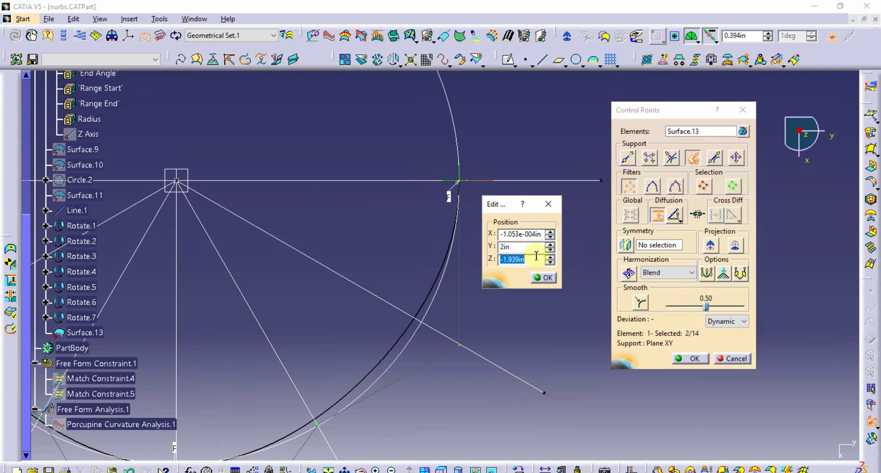
click(543, 277)
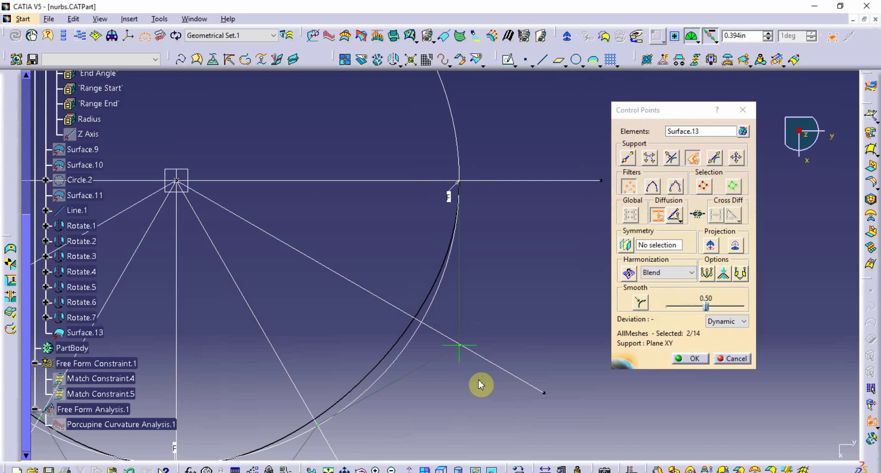
- Check the position coordinates of the control point pair on the right-hand outer radial line
drag(476, 379, 454, 342)
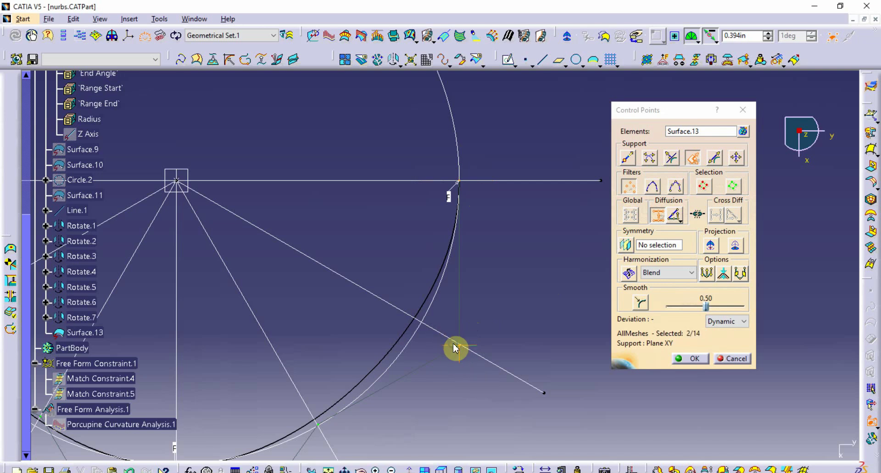
right_click(455, 343)
click(472, 352)
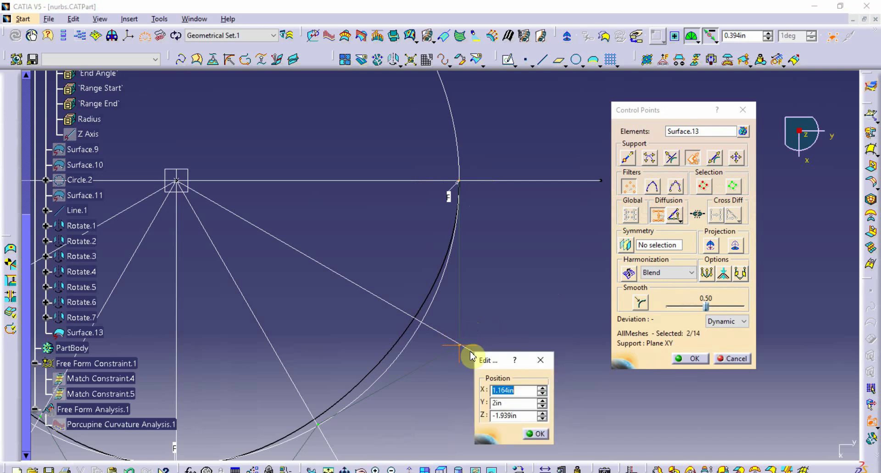
key(Tab)
click(532, 434)
- Set the Y position of the end control point pair on the left side of the horizontal line to -2 in
middle_drag(415, 360, 523, 283)
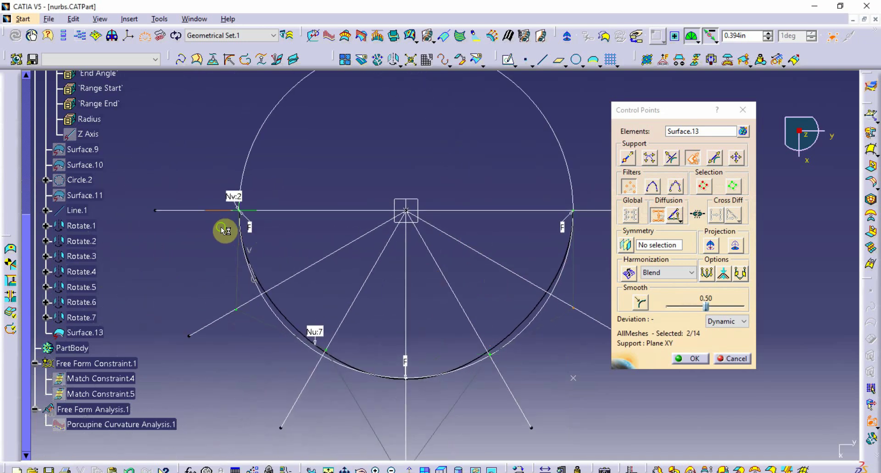
middle_drag(222, 234, 283, 201)
click(283, 201)
right_click(269, 200)
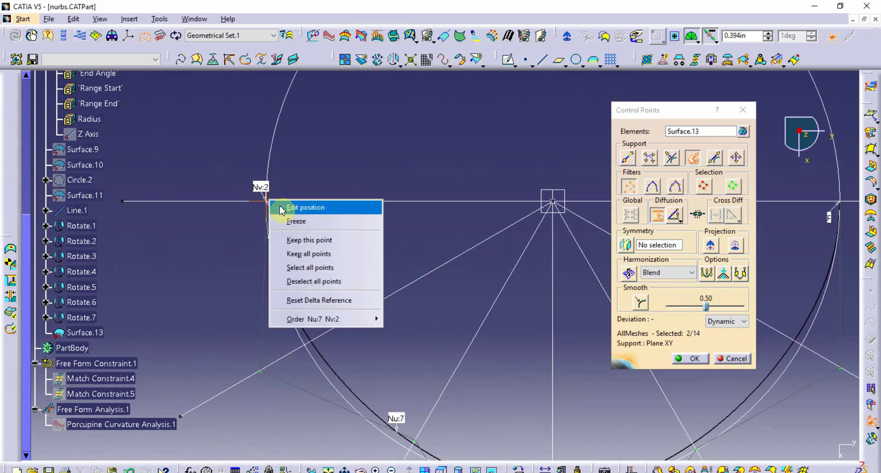
click(281, 208)
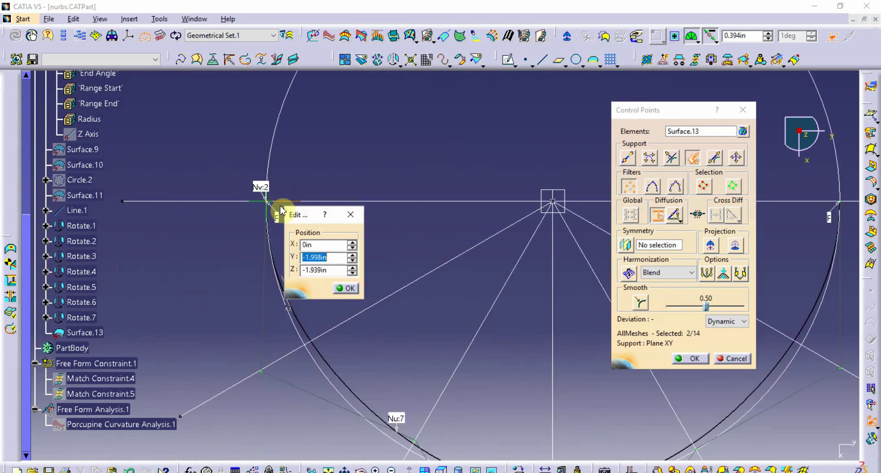
text(-2)
key(Tab)
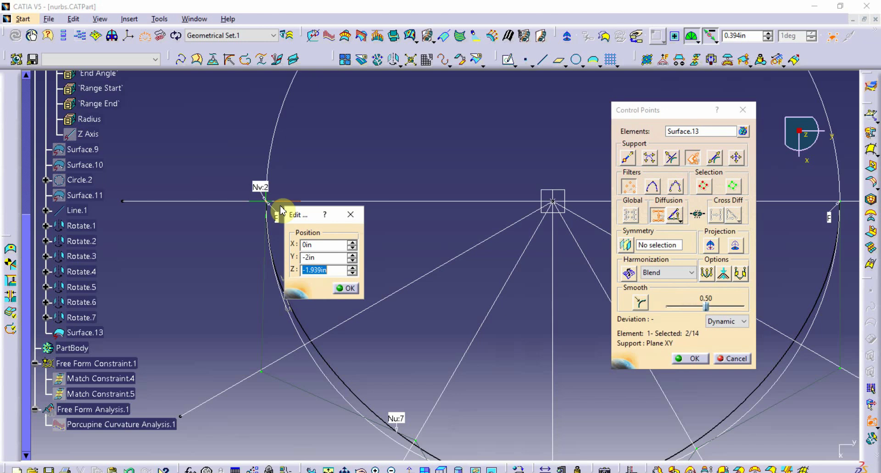
click(347, 289)
- Set the X position of the control point pair on the left-hand outer radial line to 1.15 in
right_click(261, 345)
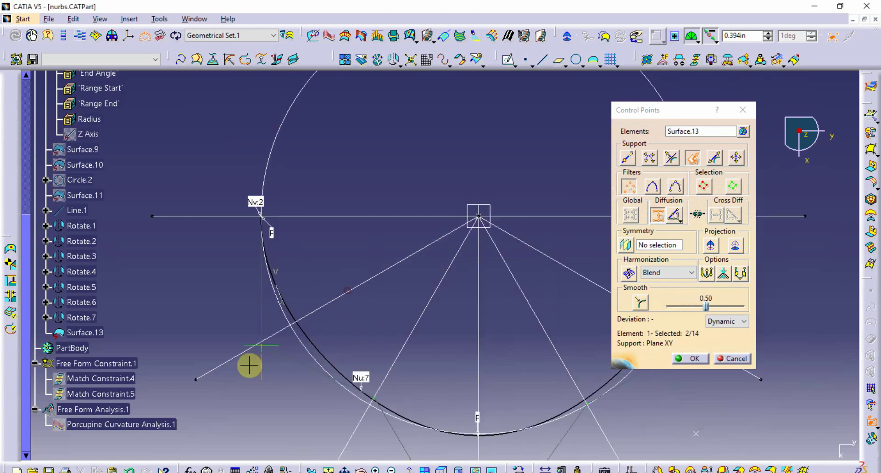
click(299, 353)
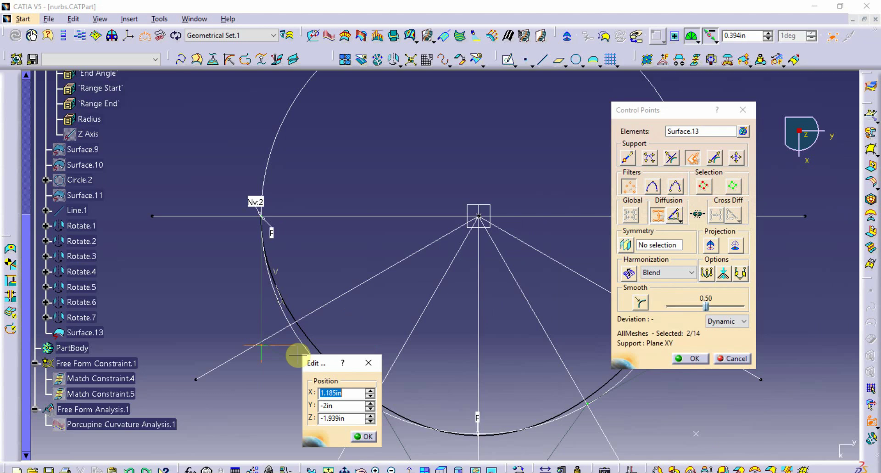
text(1.1)
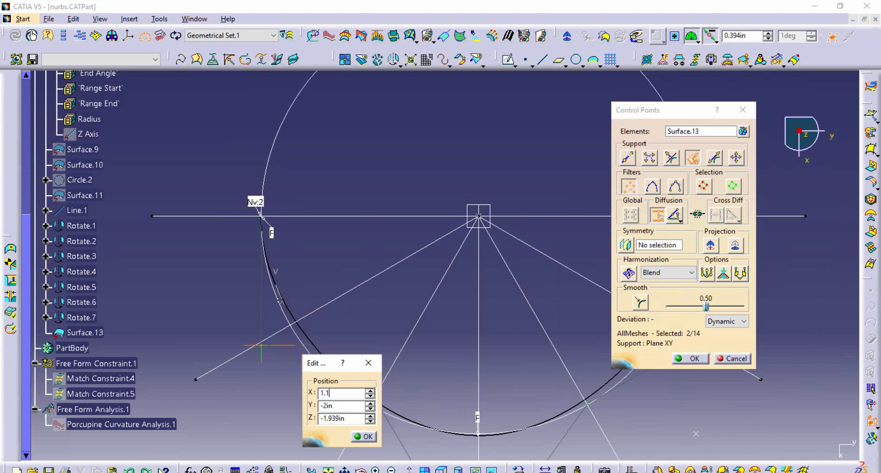
key(Tab)
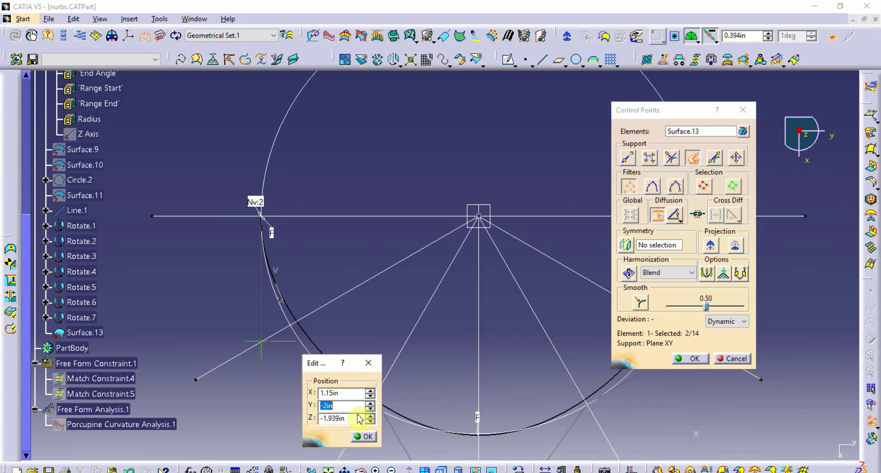
click(363, 436)
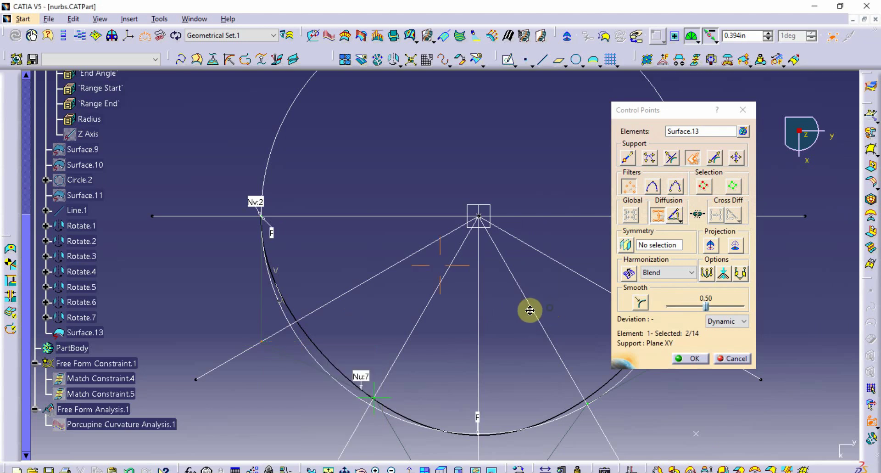
- Set the X position of the control point pair on the right-hand outer radial line to 1.15 in
middle_drag(521, 310, 473, 311)
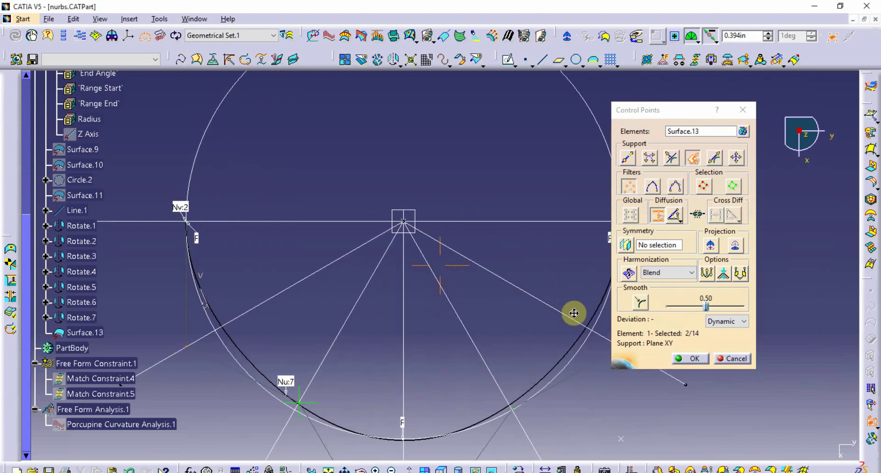
right_click(601, 355)
click(602, 355)
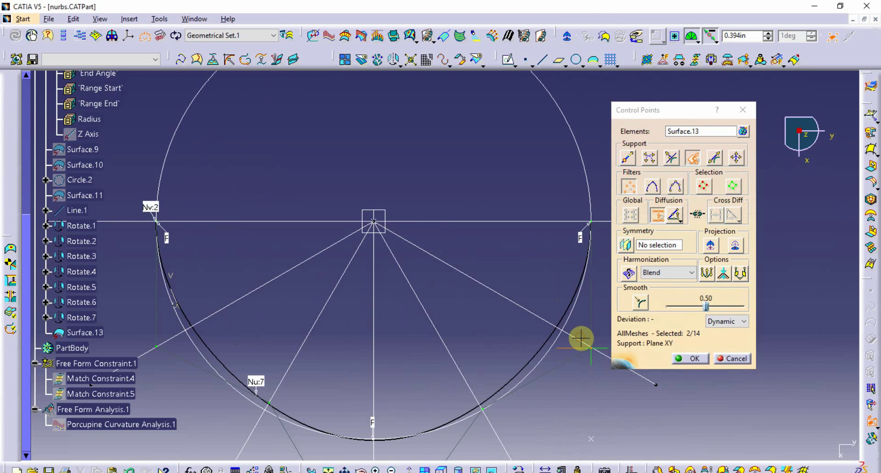
right_click(586, 347)
click(621, 355)
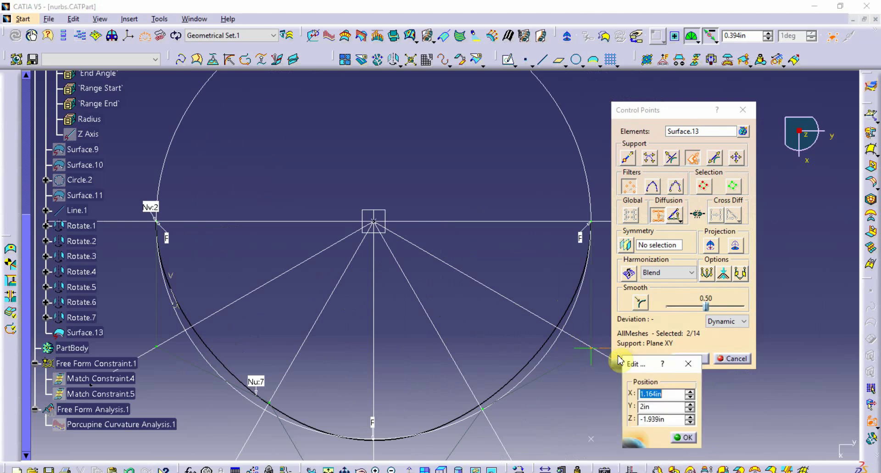
text(1.1)
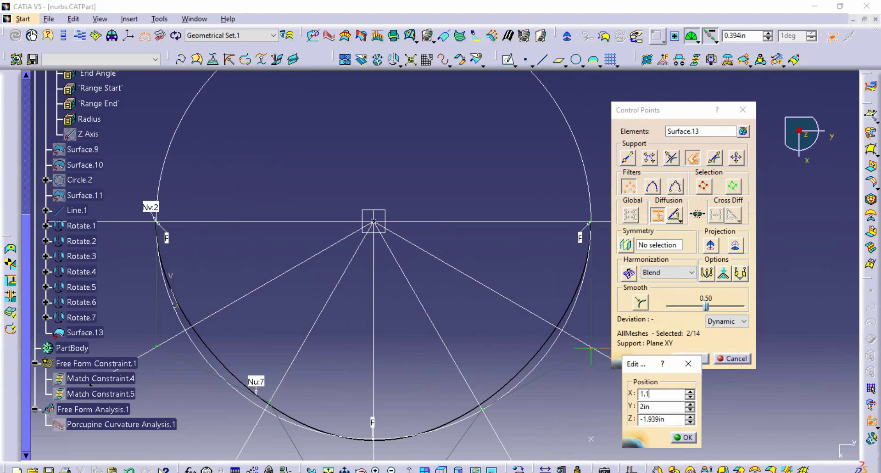
text(5)
key(Return)
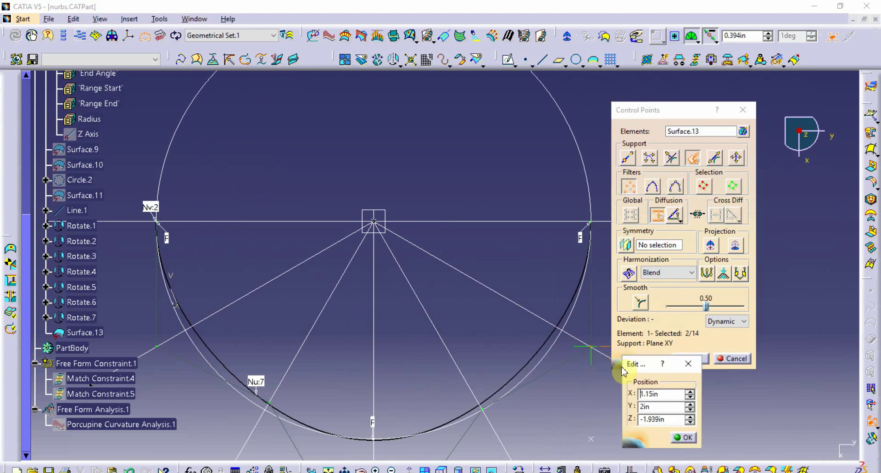
click(684, 436)
- Move the right inner control point pair outward along its radial line to just beyond the circle
middle_drag(542, 413, 517, 288)
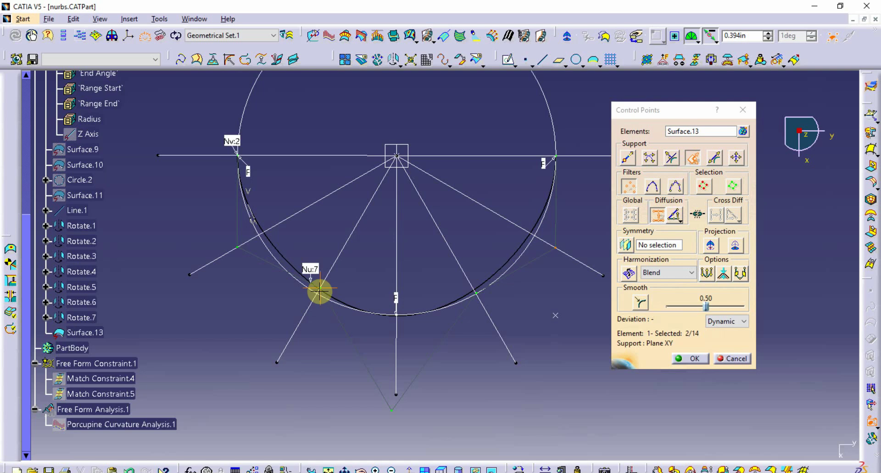
ctrl+middle_drag(439, 313, 444, 297)
click(485, 301)
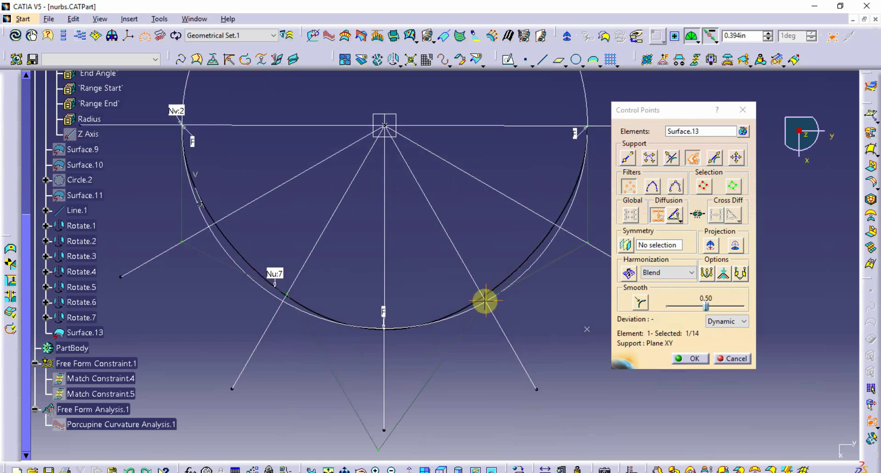
mouse_move(519, 338)
mouse_down()
mouse_move(464, 284)
mouse_move(492, 311)
mouse_up()
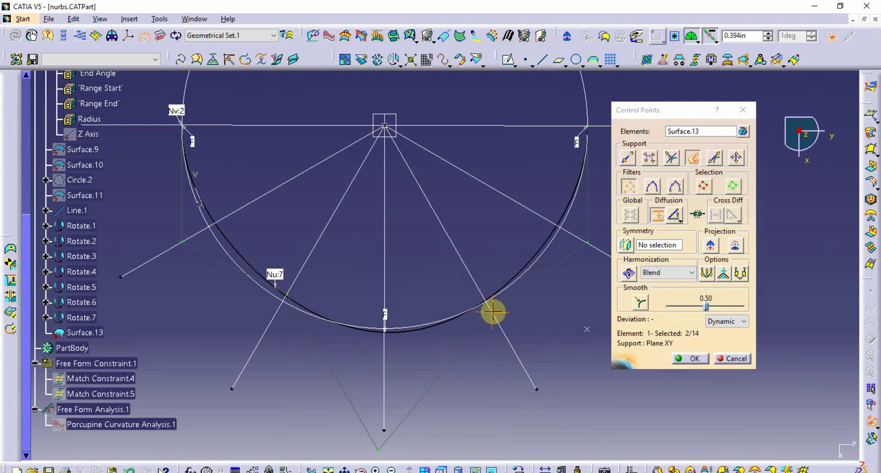
- Set the position of the control point pair on the right-hand inner radial line to X 1.8 in and Y 1.06 in
right_click(492, 311)
click(513, 316)
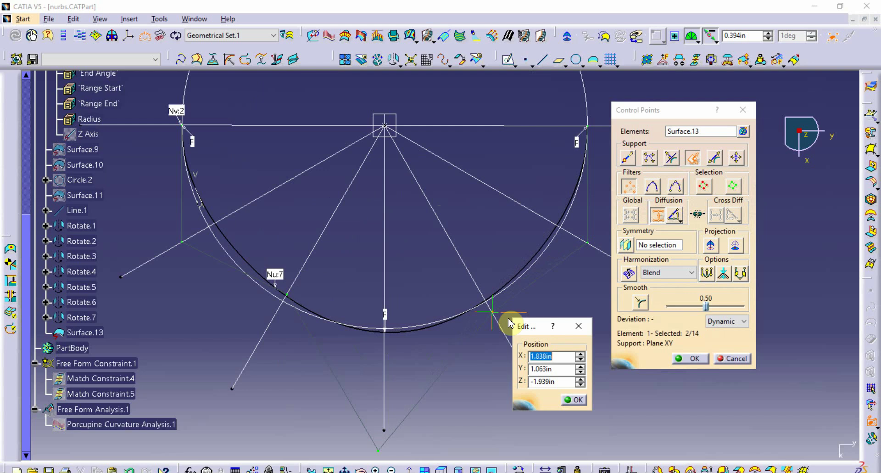
key(Tab)
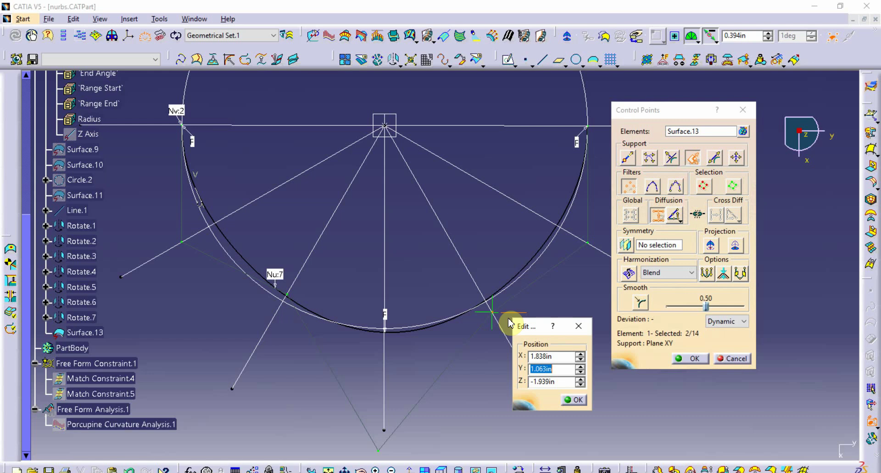
text(1.)
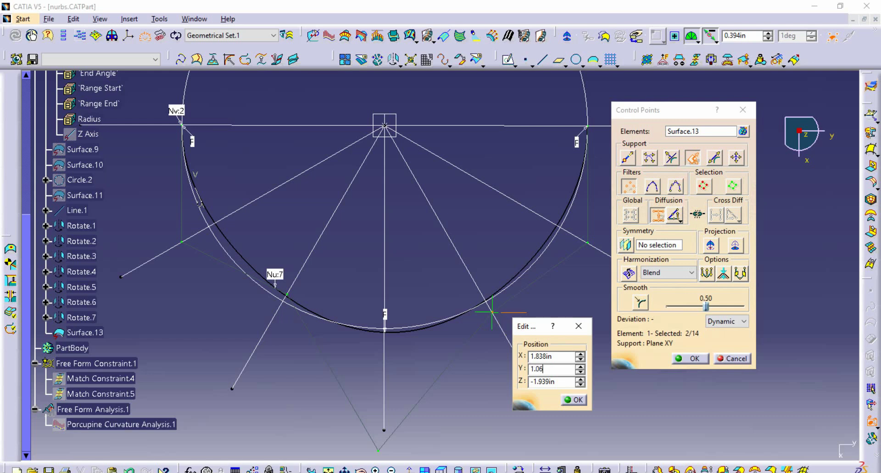
text(06)
key(Tab)
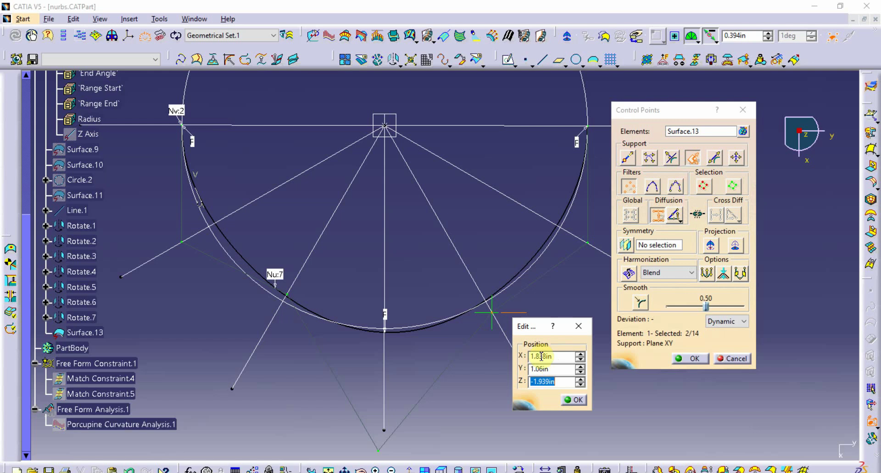
drag(540, 355, 559, 356)
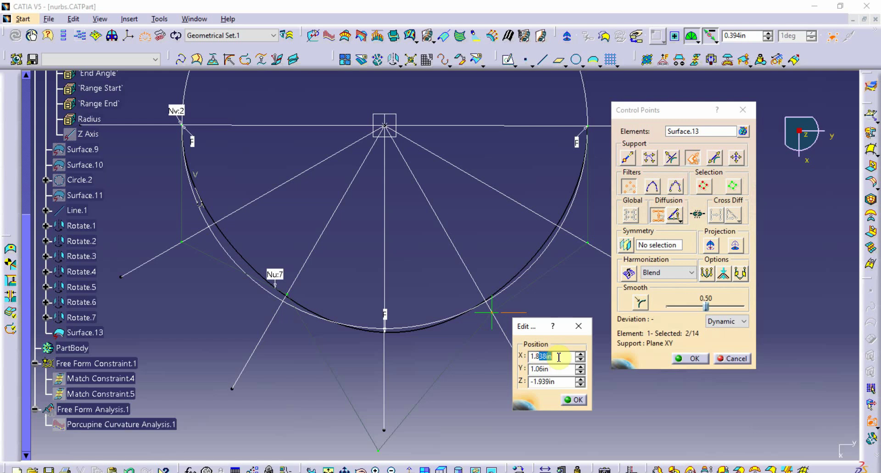
key(Tab)
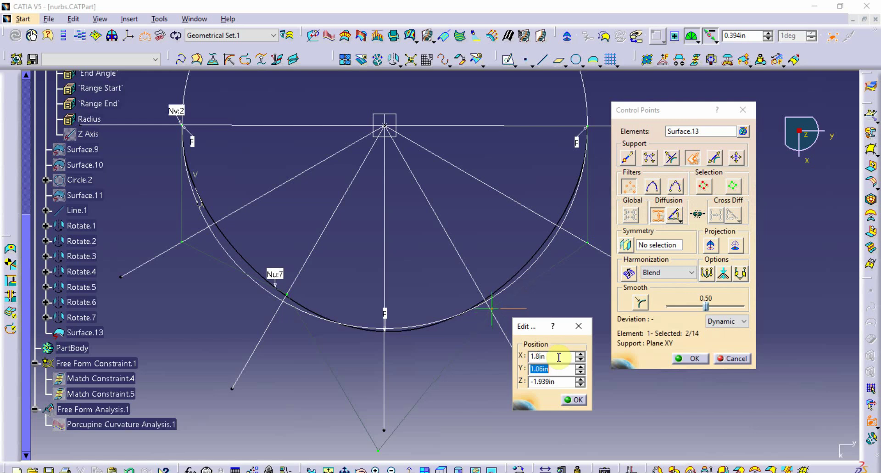
click(571, 399)
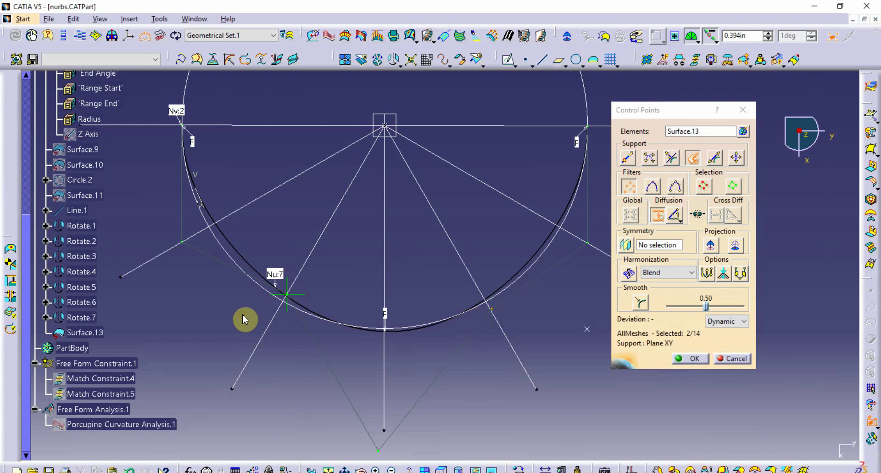
- Set the position of the control point pair on the left-hand inner radial line to X 1.8 in and Y -1.06 in
right_click(296, 291)
click(313, 302)
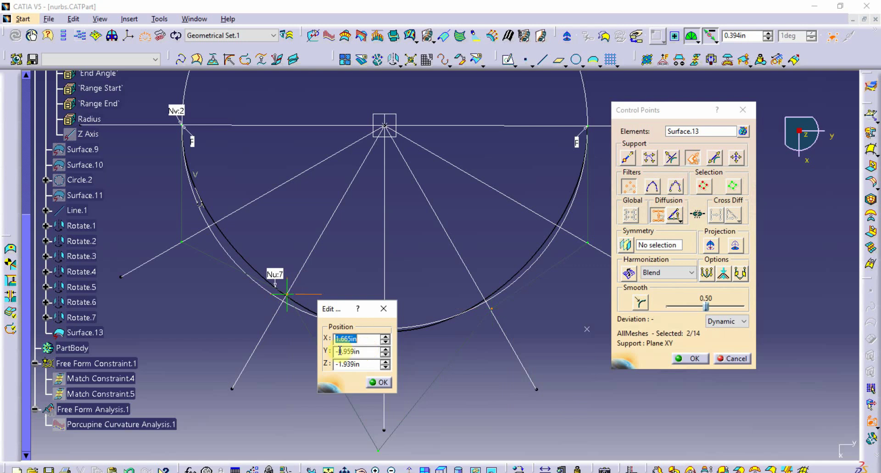
drag(340, 351, 372, 352)
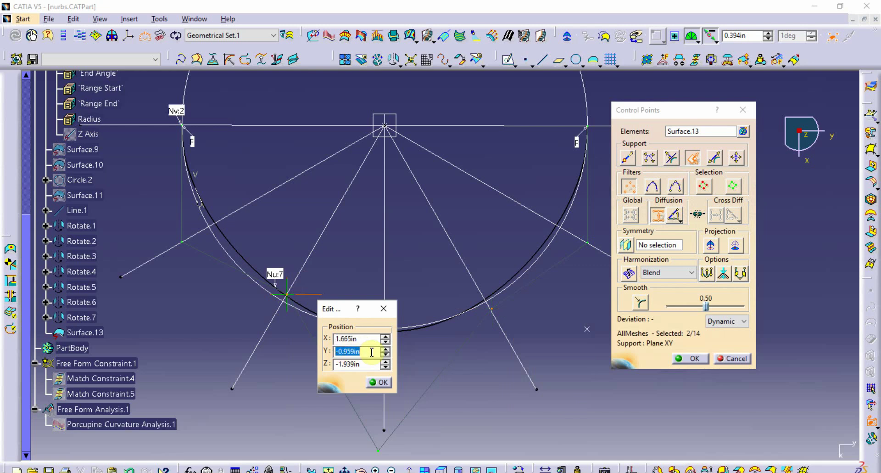
text(-1.06)
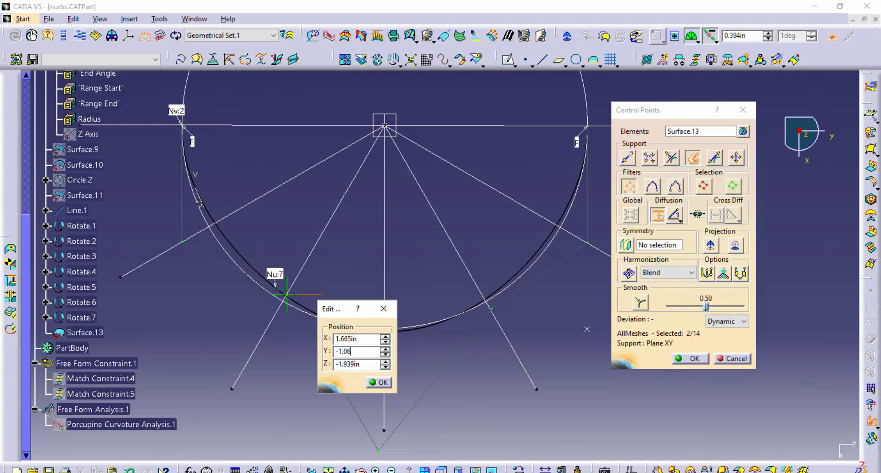
key(Tab)
click(352, 339)
text(8)
key(Tab)
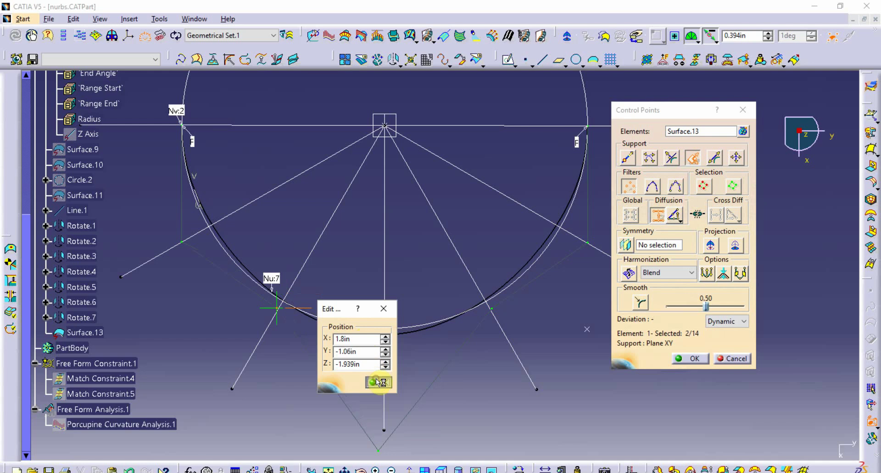
click(378, 382)
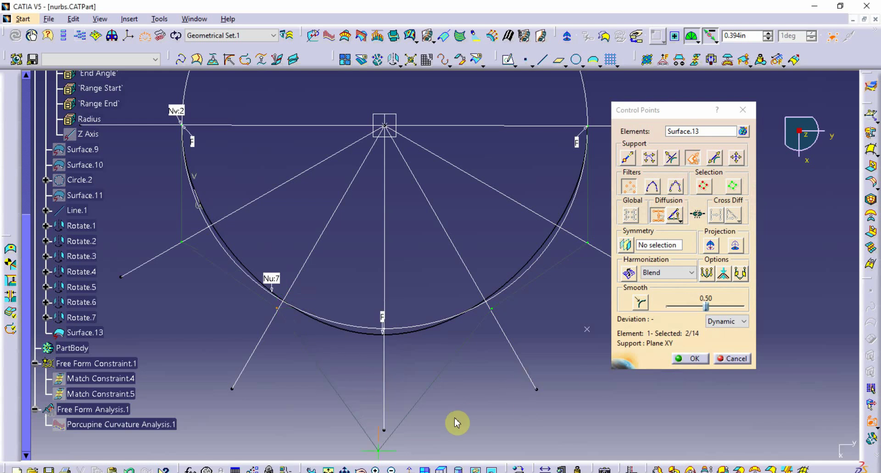
- Set the position of the middle control point pair on the vertical radial line to X 3 in and Y 0 in, and accept the edits
middle_drag(459, 421, 456, 435)
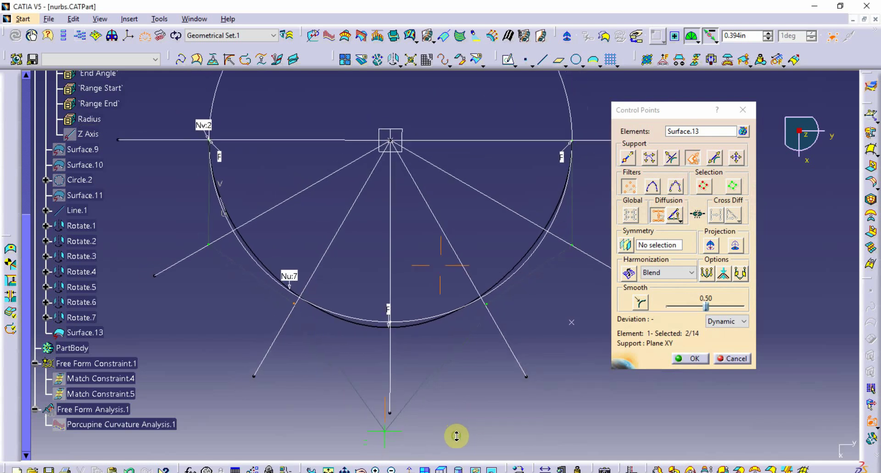
middle_drag(456, 435, 442, 434)
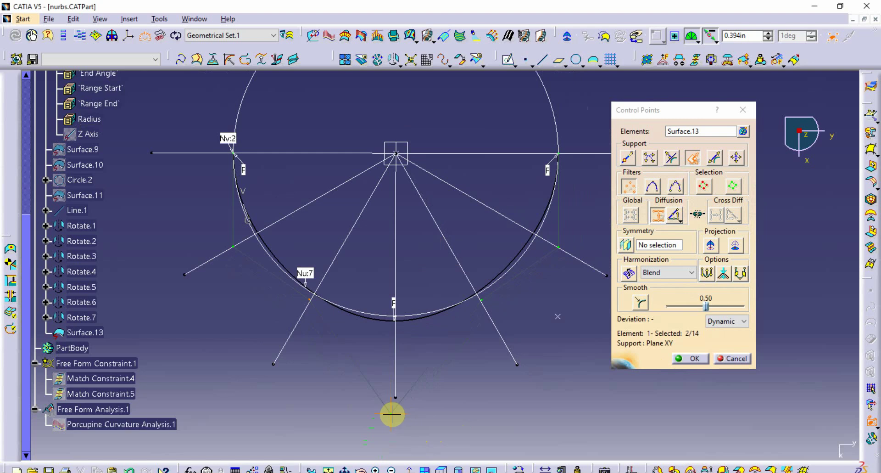
drag(419, 433, 382, 406)
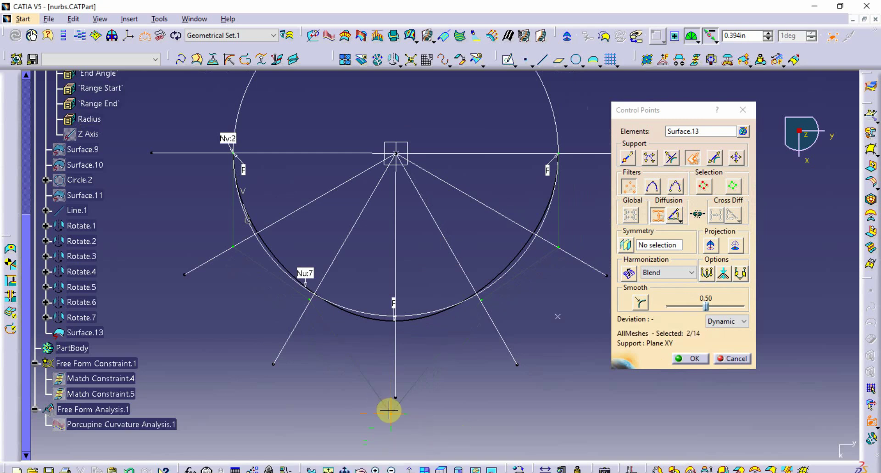
right_click(389, 411)
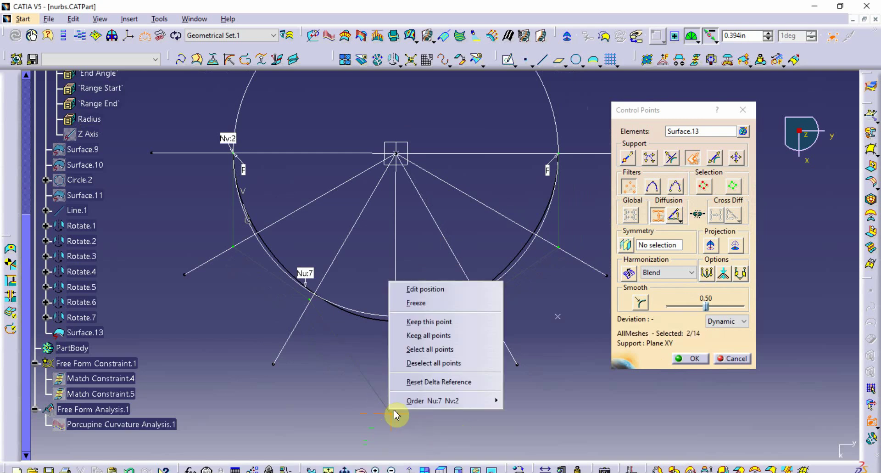
click(440, 288)
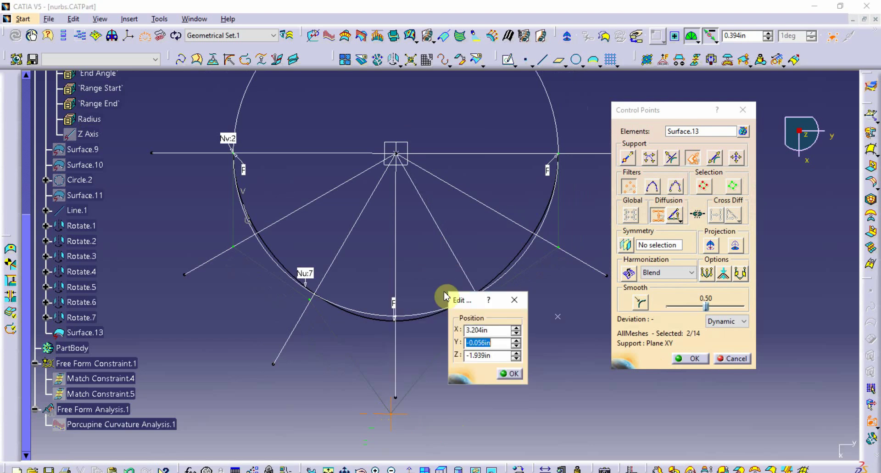
key(Tab)
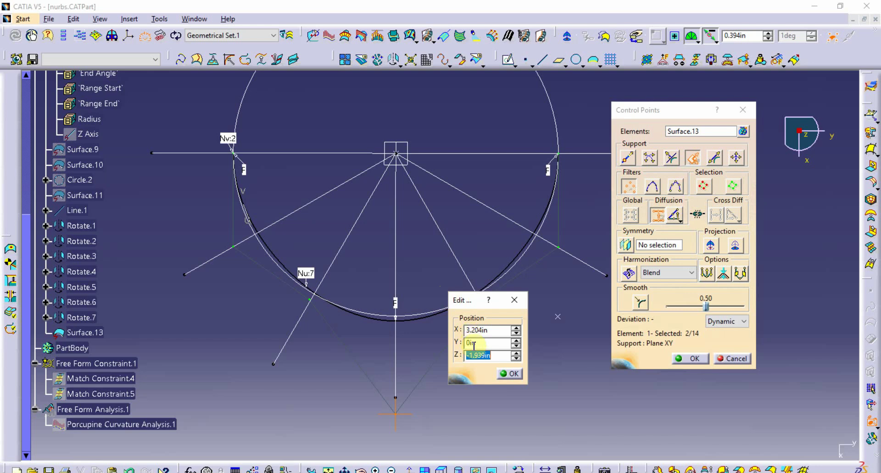
drag(473, 329, 492, 330)
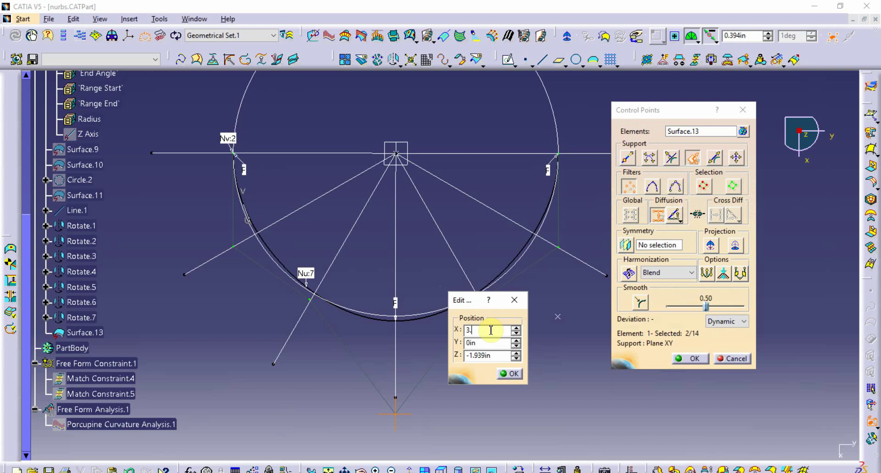
key(Tab)
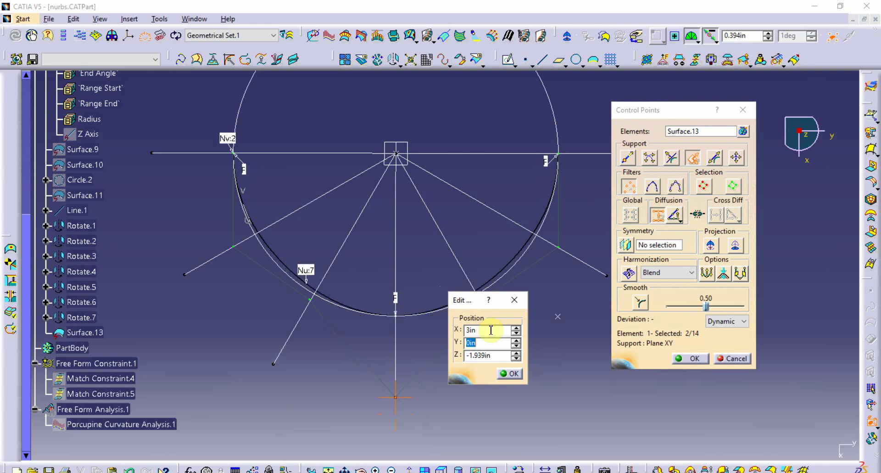
click(513, 373)
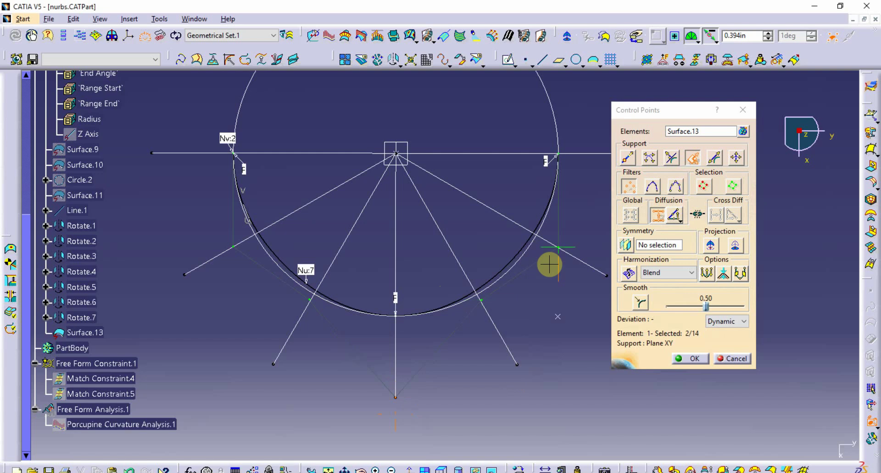
click(692, 357)
- Examine how Surface.13 and its control points fit the guide circle from above, and inspect the half-cylinder shape in 3D
middle_drag(392, 421, 425, 293)
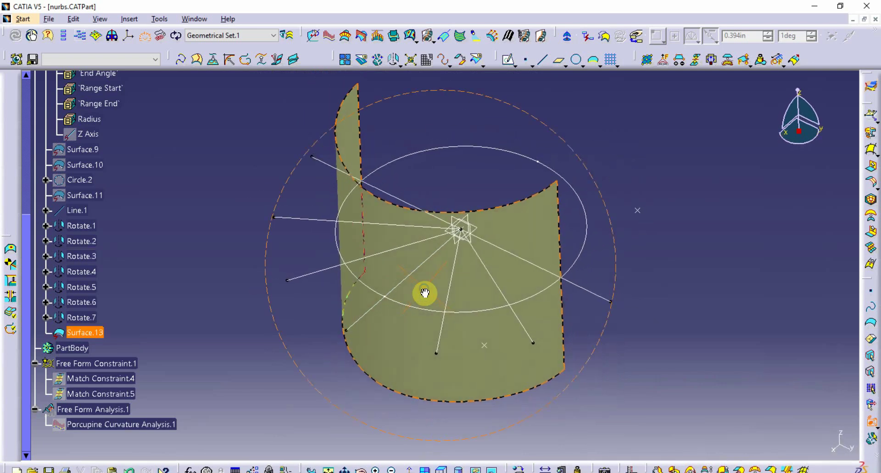
double_click(423, 287)
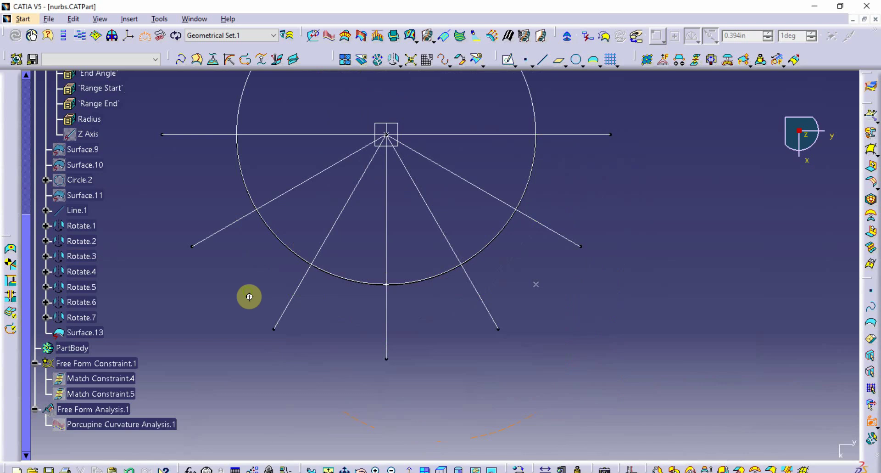
middle_drag(249, 296, 250, 327)
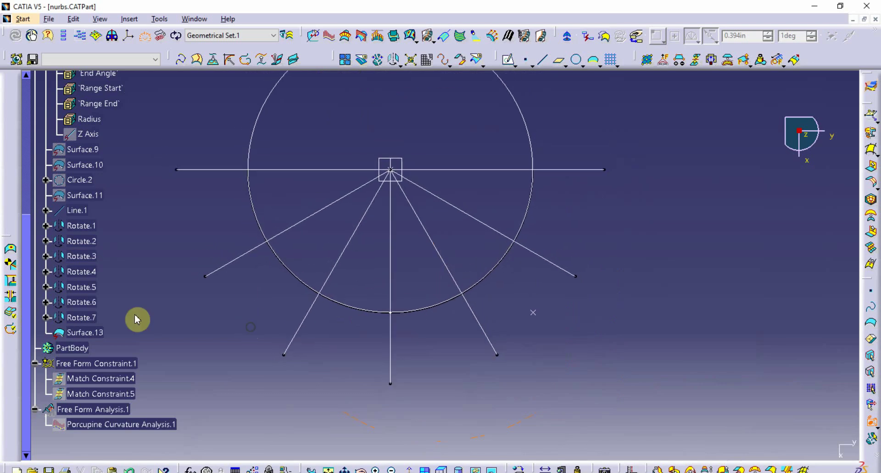
click(97, 331)
double_click(97, 331)
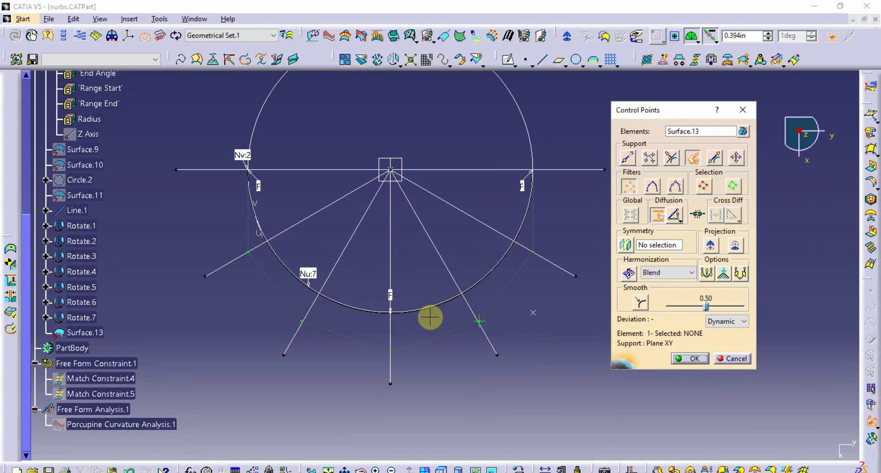
click(680, 357)
mouse_move(459, 390)
middle_down()
mouse_move(437, 401)
mouse_move(355, 317)
mouse_move(352, 132)
mouse_move(373, 94)
mouse_move(561, 465)
mouse_move(541, 405)
mouse_move(503, 411)
mouse_move(614, 390)
mouse_move(536, 368)
middle_up()
click(440, 378)
middle_drag(429, 289, 528, 392)
click(160, 334)
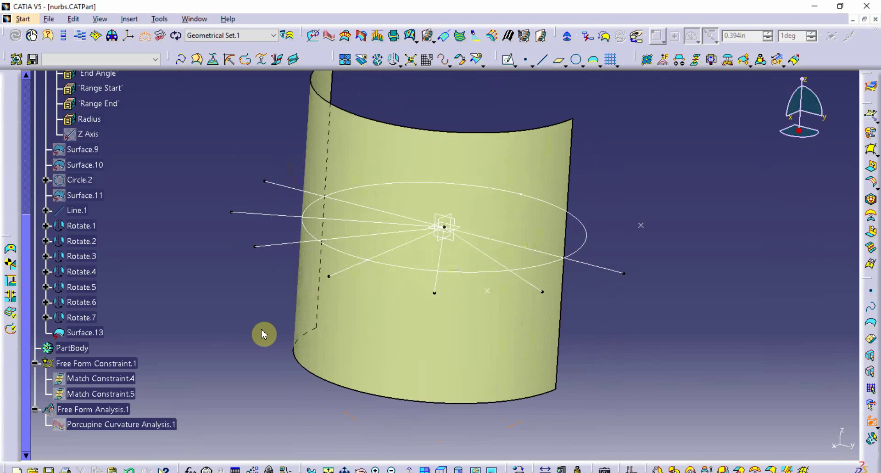
middle_drag(271, 301, 281, 324)
- Set the V order of Surface.13 to 6 and reopen the surface for control point editing
click(393, 339)
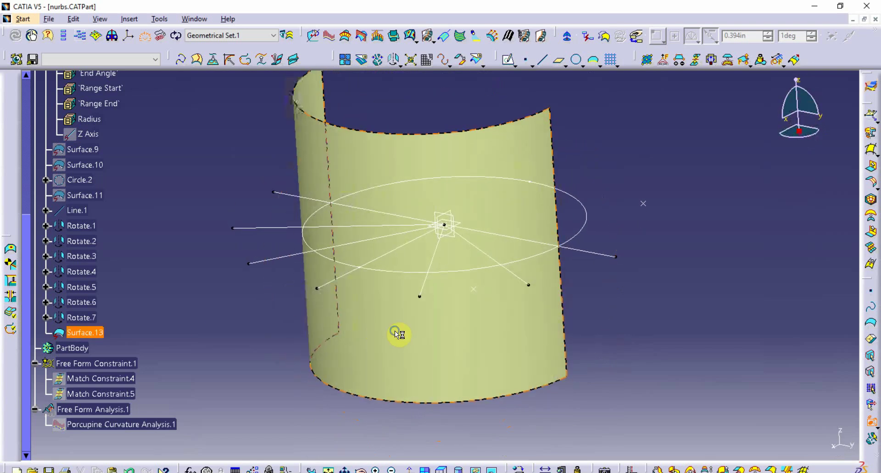
middle_drag(394, 339, 287, 350)
click(394, 337)
click(395, 316)
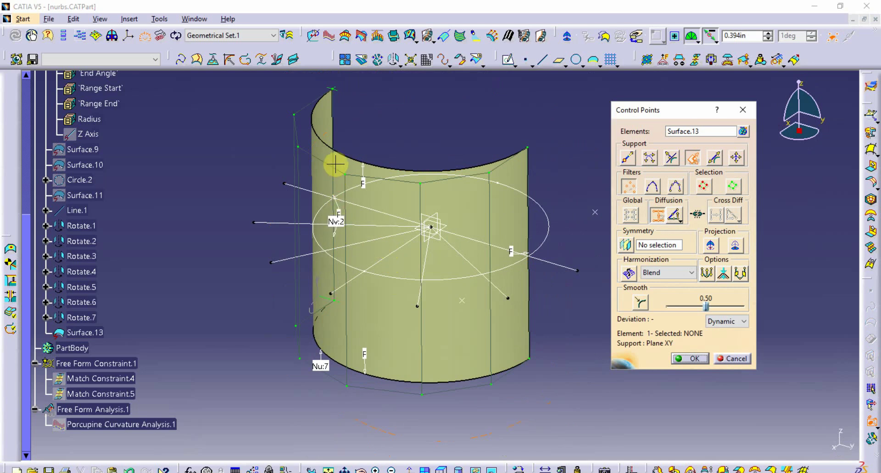
right_click(337, 227)
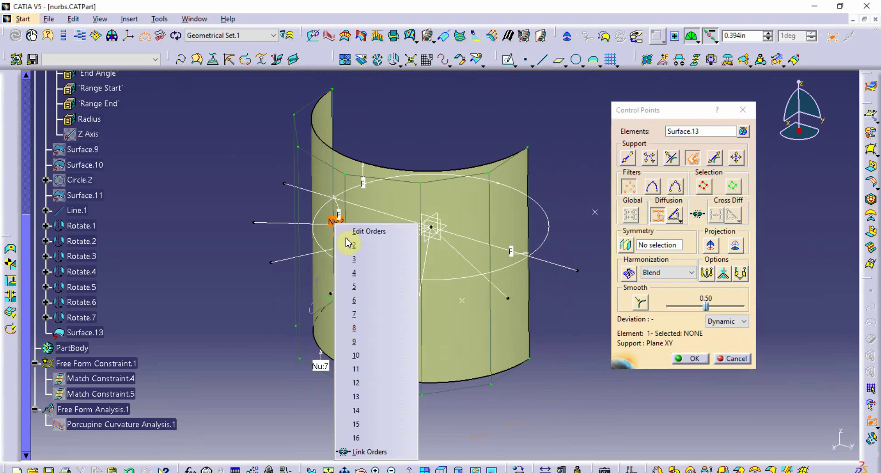
click(364, 296)
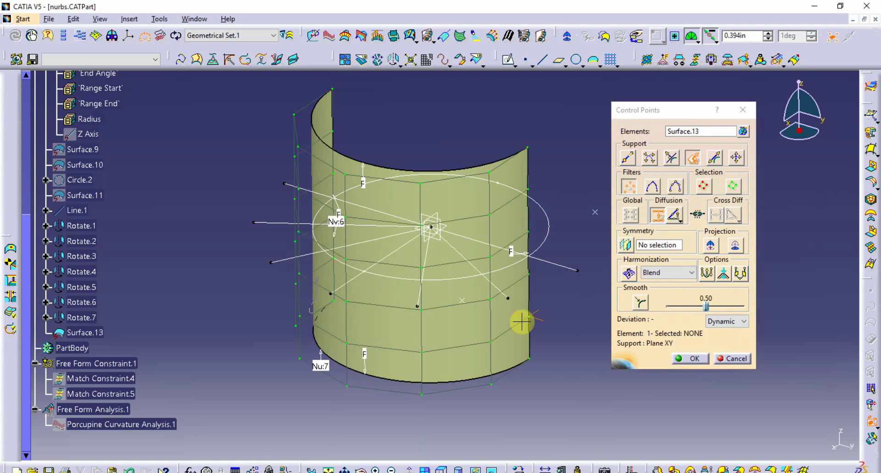
key(Escape)
click(651, 349)
double_click(496, 345)
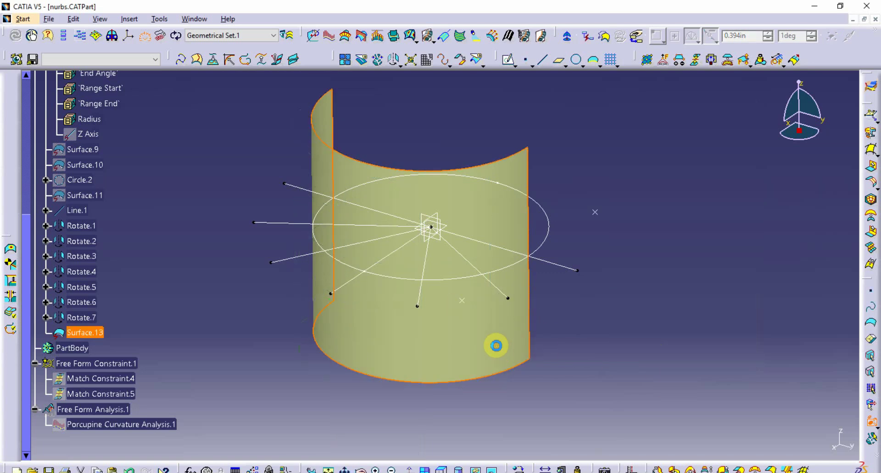